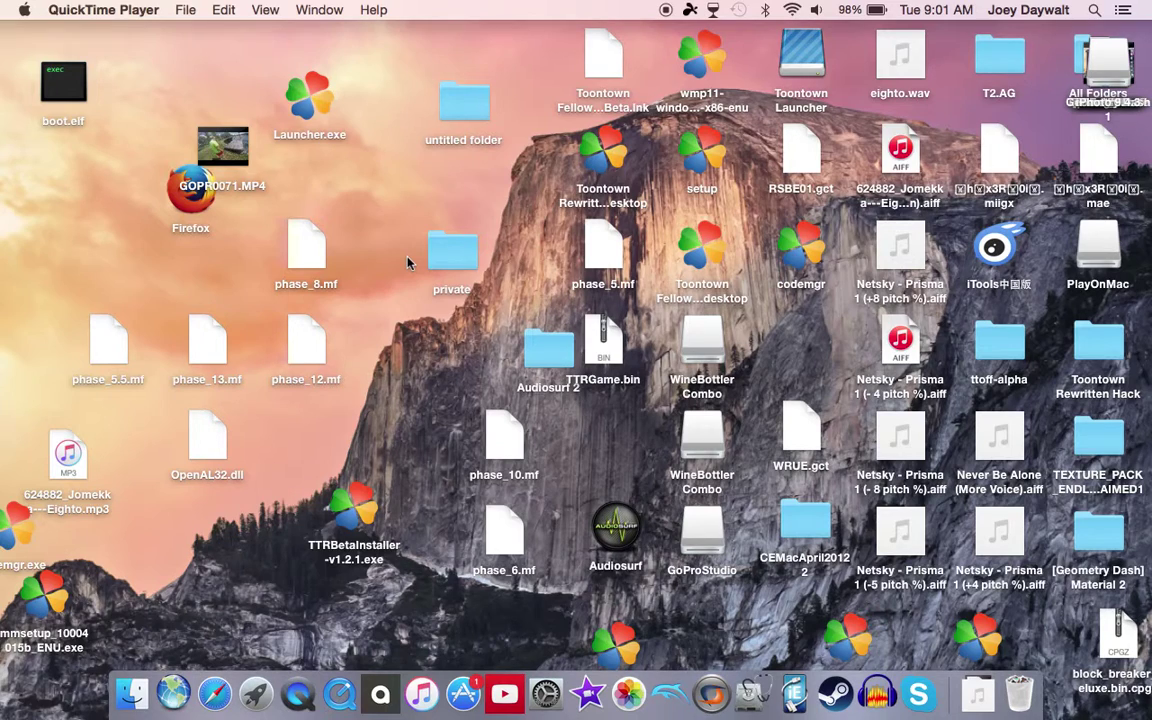
Launch the App Store from the Dock.
{"action": "left_click", "coordinate": [463, 712]}
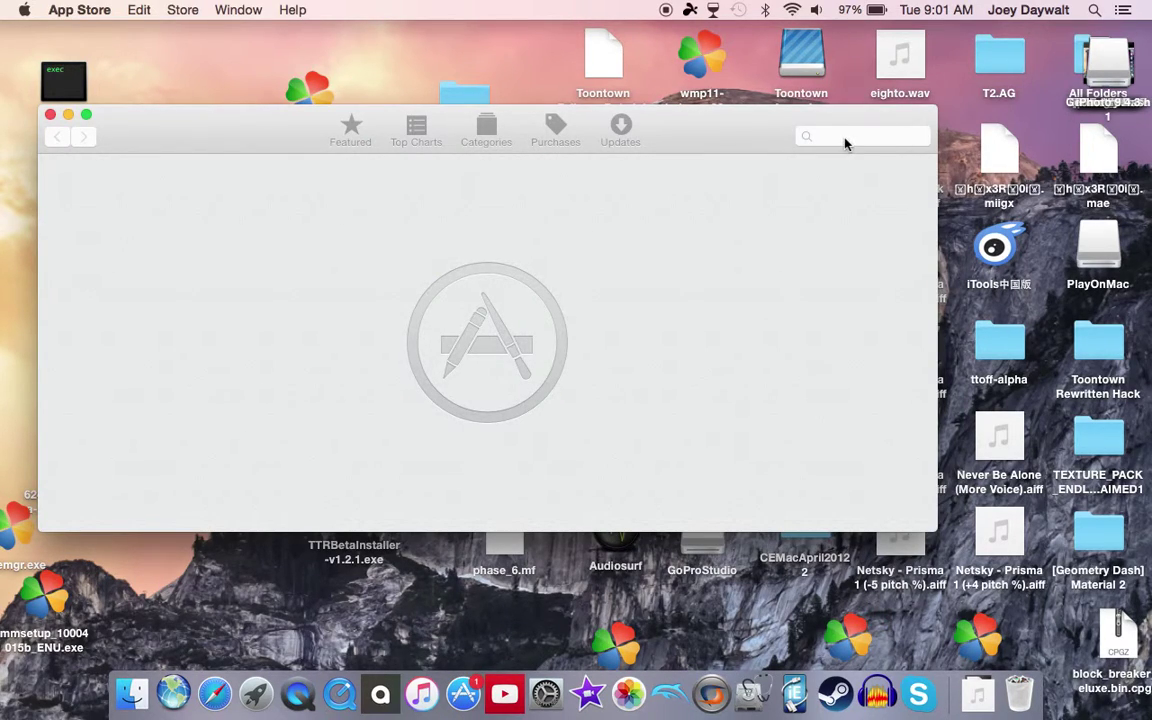
Search the App Store for 'monosnap', confirm it is already installed, and close the window.
{"action": "left_click", "coordinate": [844, 137]}
{"action": "type", "text": "mo"}
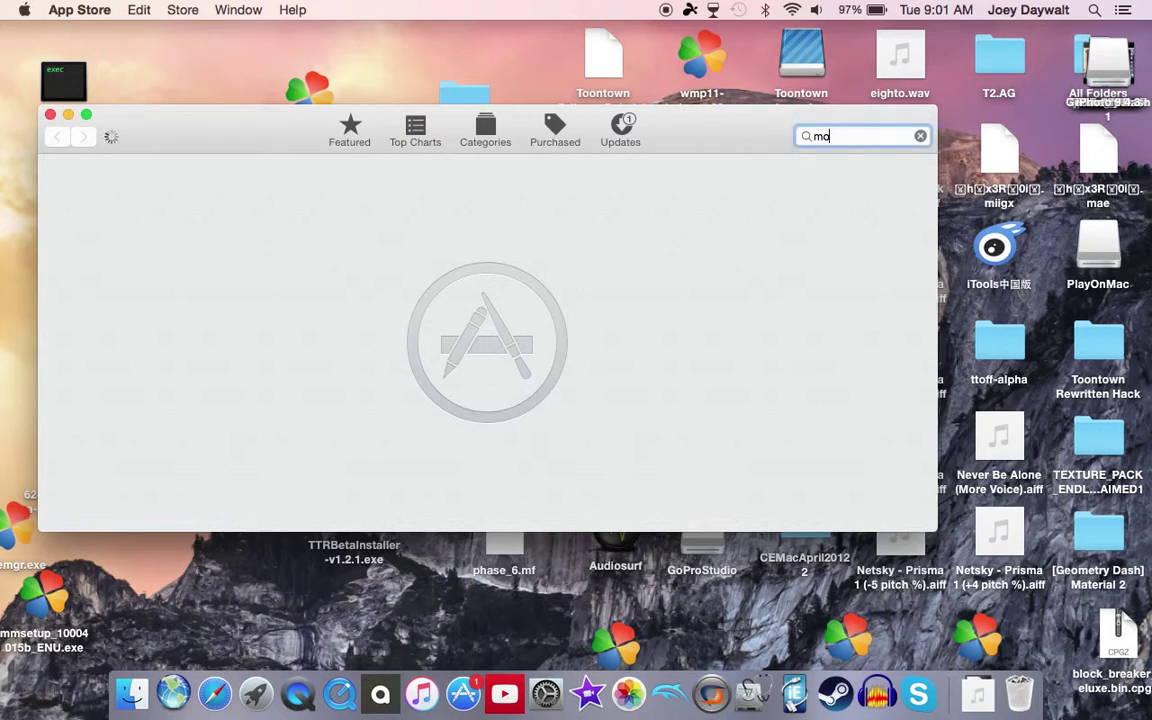
{"action": "type", "text": "nosnap"}
{"action": "key", "text": "Return"}
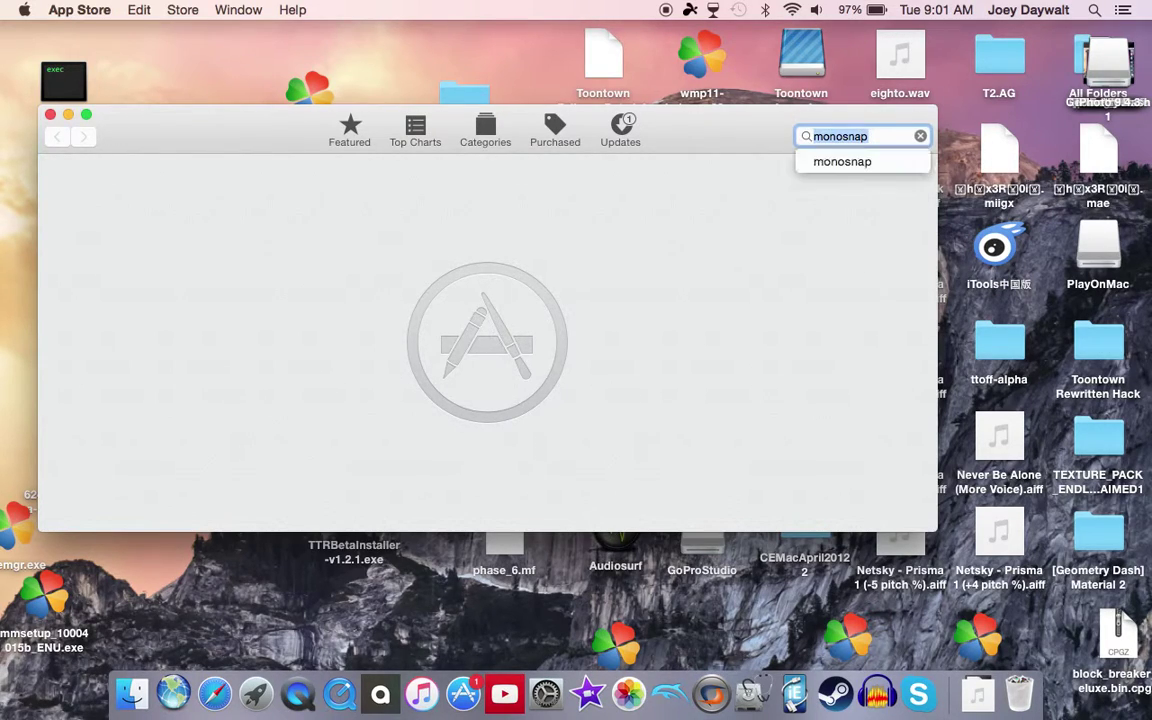
{"action": "left_click", "coordinate": [830, 163]}
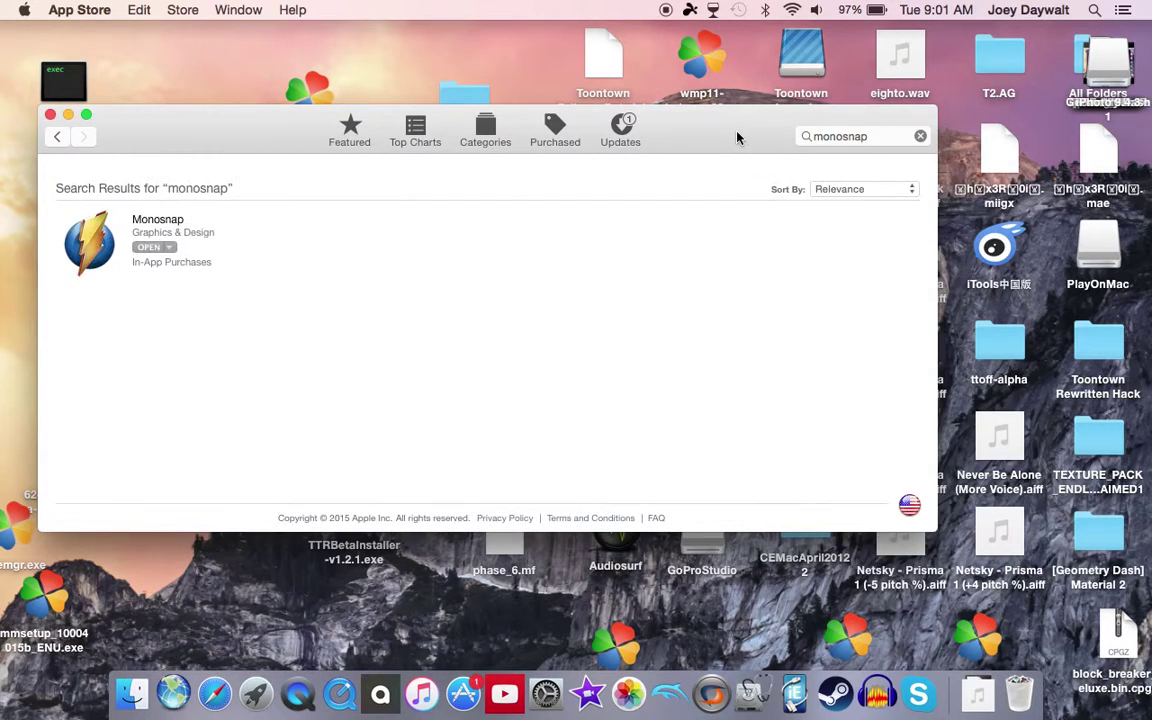
{"action": "left_click_drag", "start_coordinate": [597, 147], "coordinate": [700, 147]}
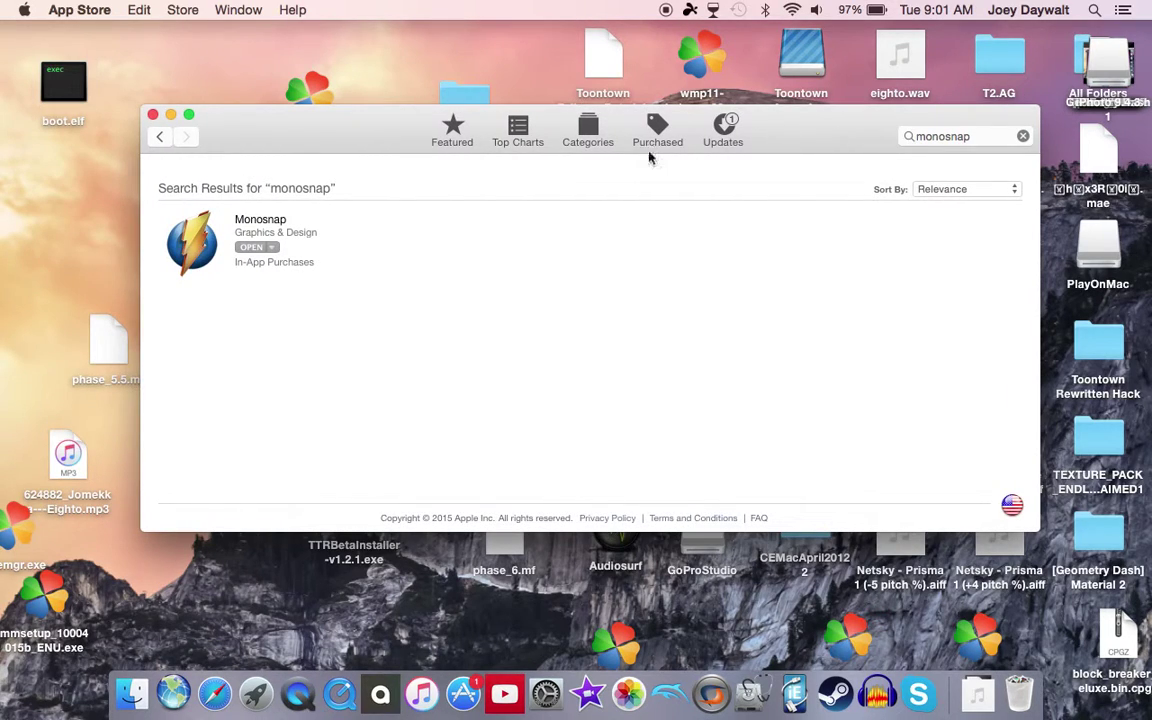
{"action": "left_click", "coordinate": [151, 115]}
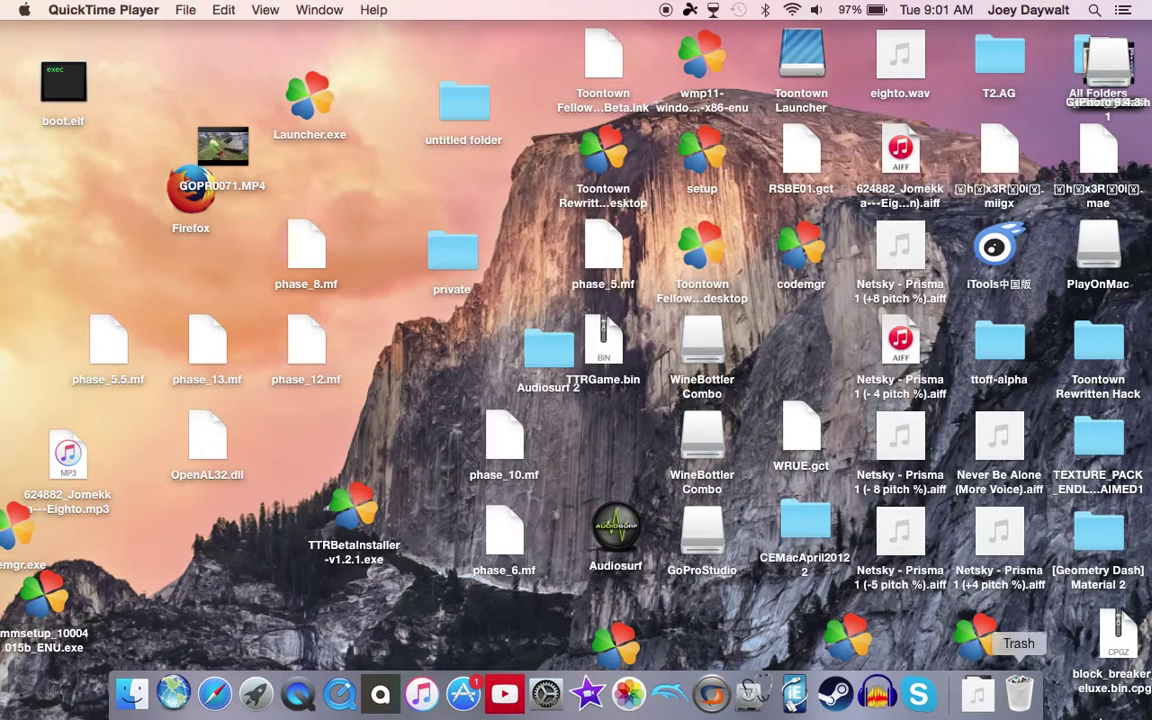
{"action": "left_click", "coordinate": [259, 708]}
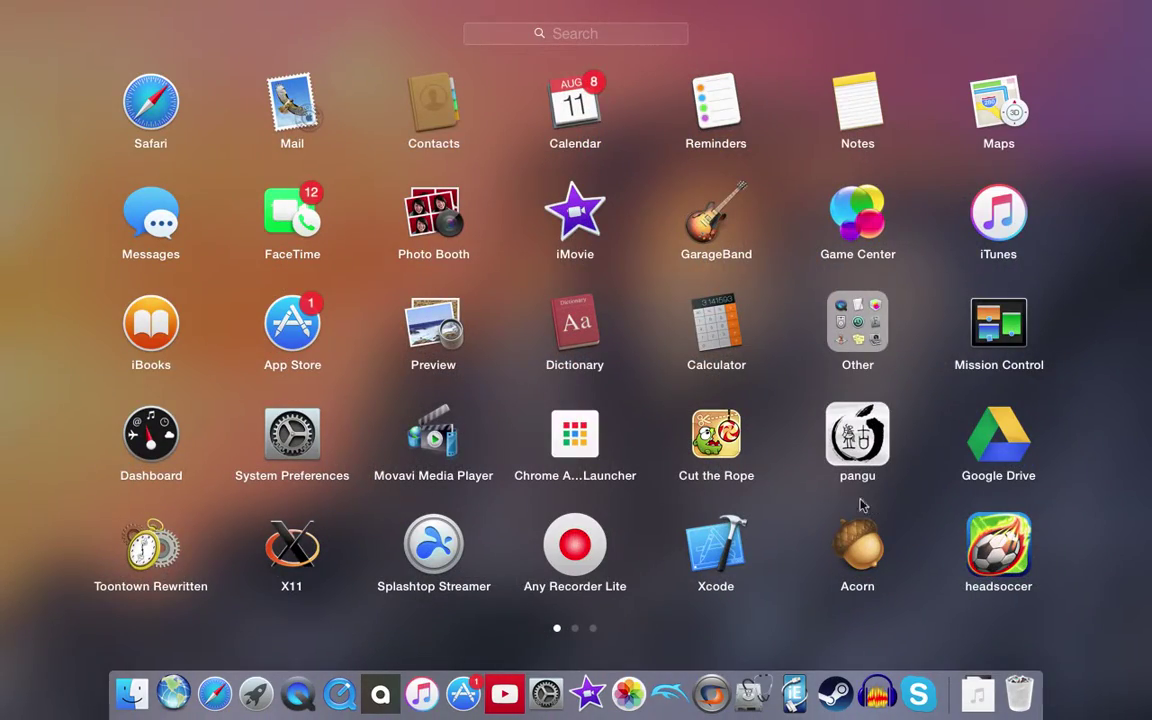
{"action": "scroll", "coordinate": [968, 272], "scroll_direction": "right", "scroll_amount": 5}
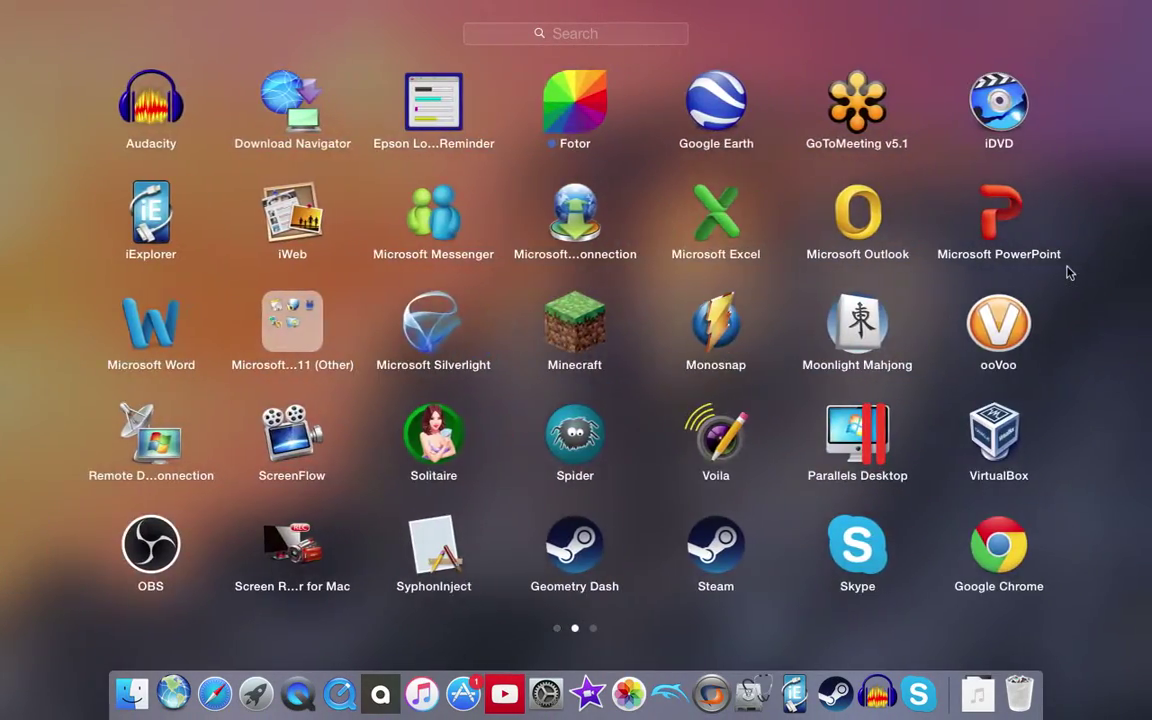
{"action": "scroll", "coordinate": [775, 280], "scroll_direction": "right", "scroll_amount": 5}
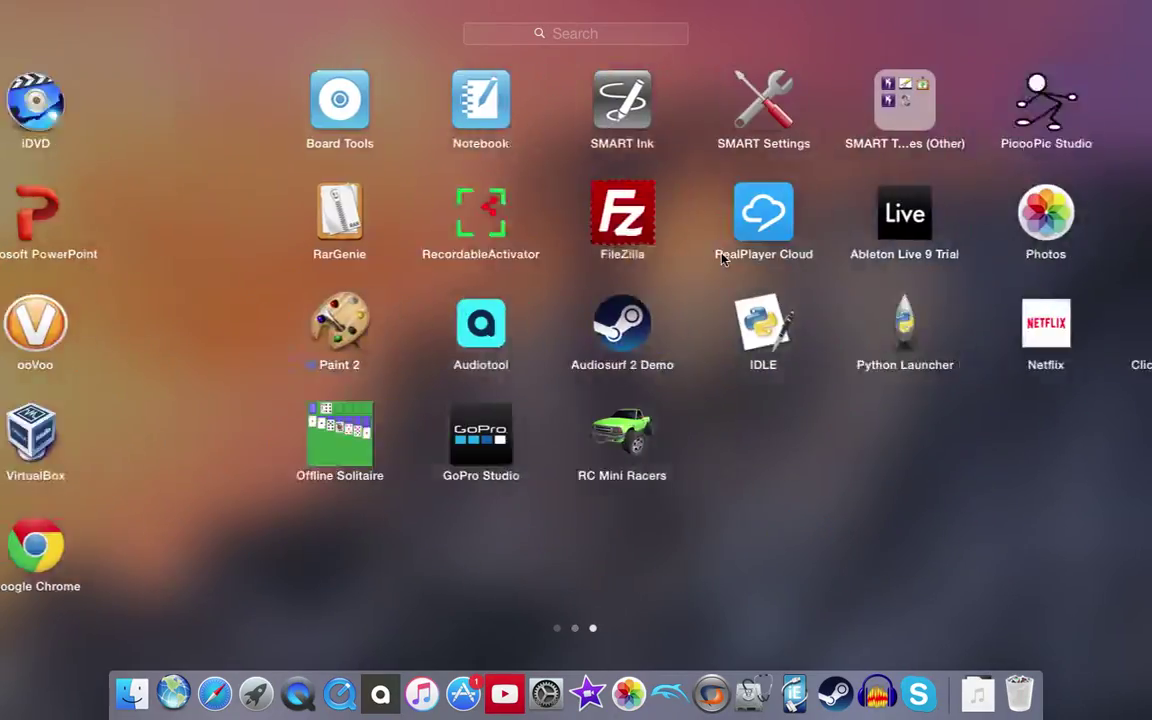
{"action": "left_click", "coordinate": [660, 50]}
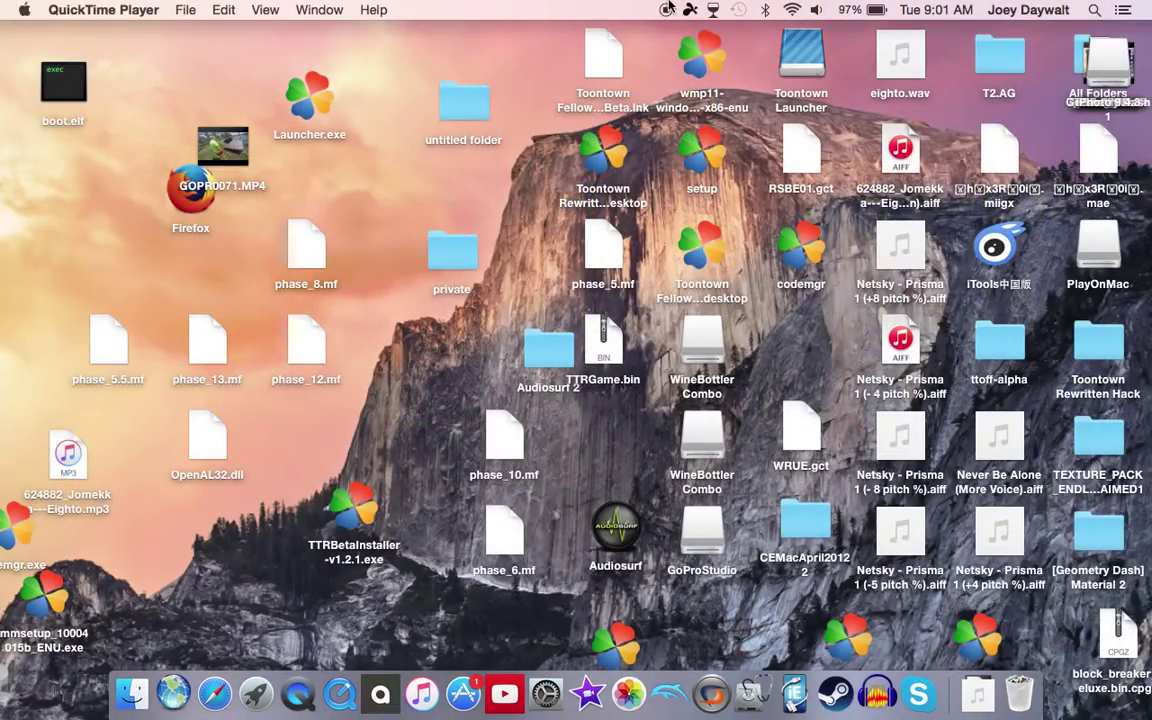
{"action": "key", "text": "super+space"}
{"action": "type", "text": "mono"}
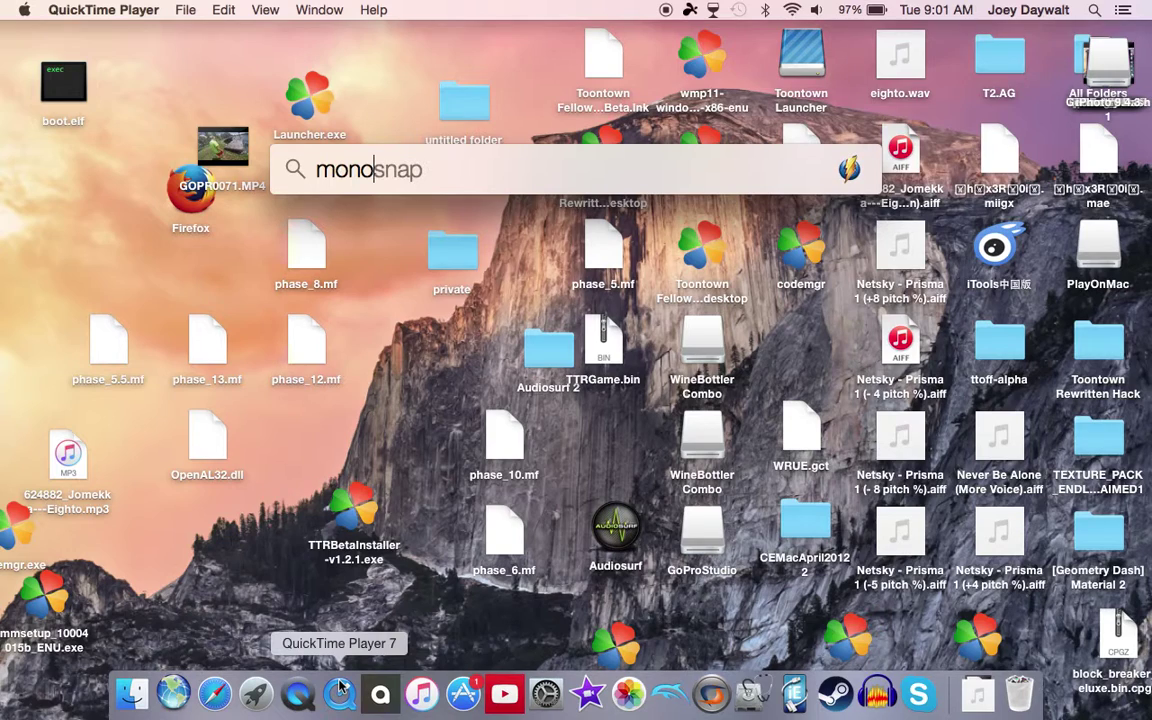
{"action": "key", "text": "Return"}
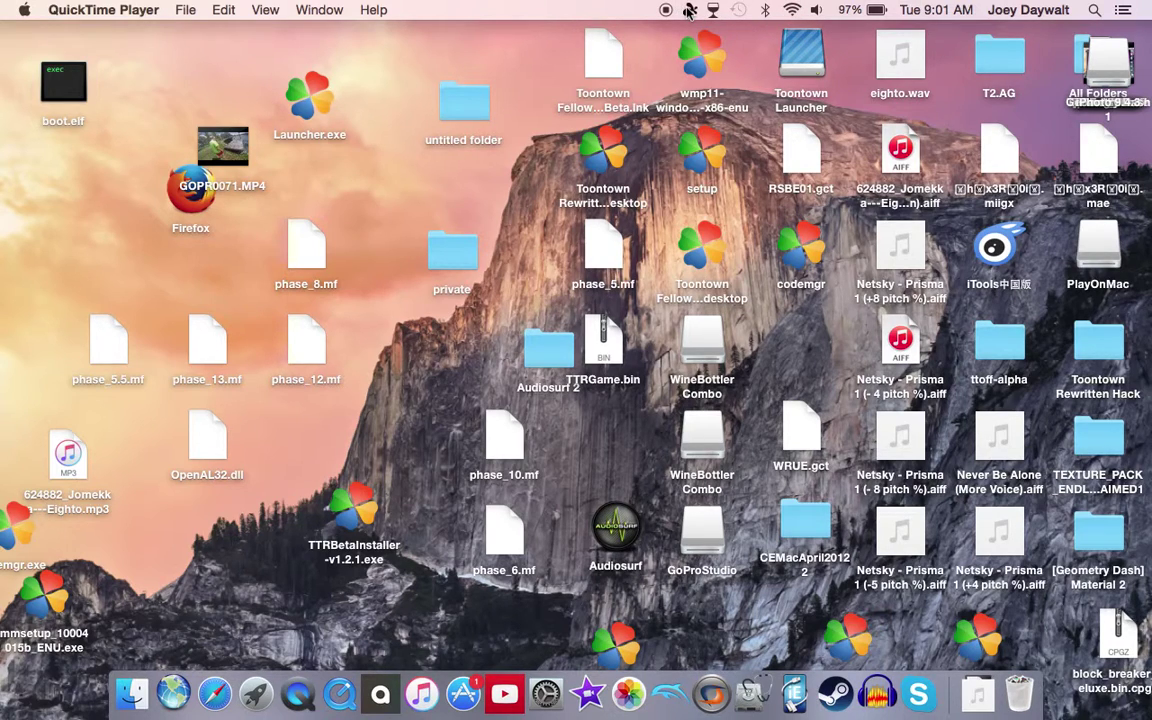
{"action": "key", "text": "super+space"}
{"action": "type", "text": "mono"}
{"action": "key", "text": "Return"}
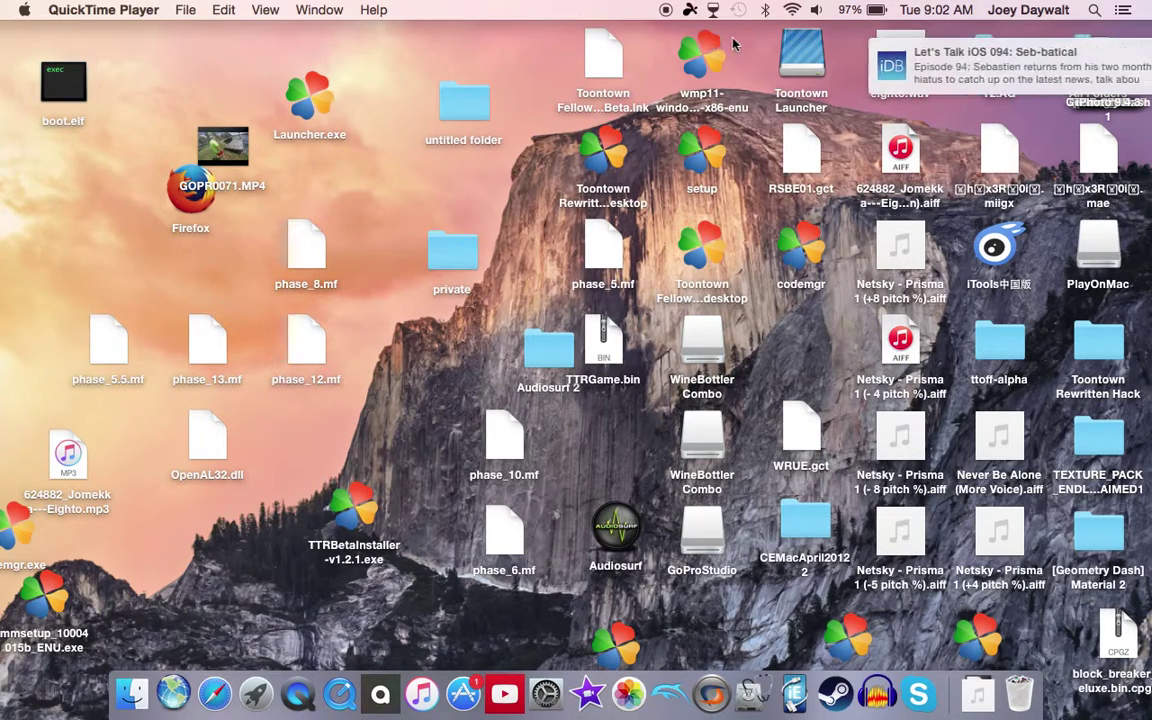
Start Monosnap's Record Video with a full-screen 1268 × 788 capture area.
{"action": "left_click", "coordinate": [256, 693]}
{"action": "left_click", "coordinate": [615, 480]}
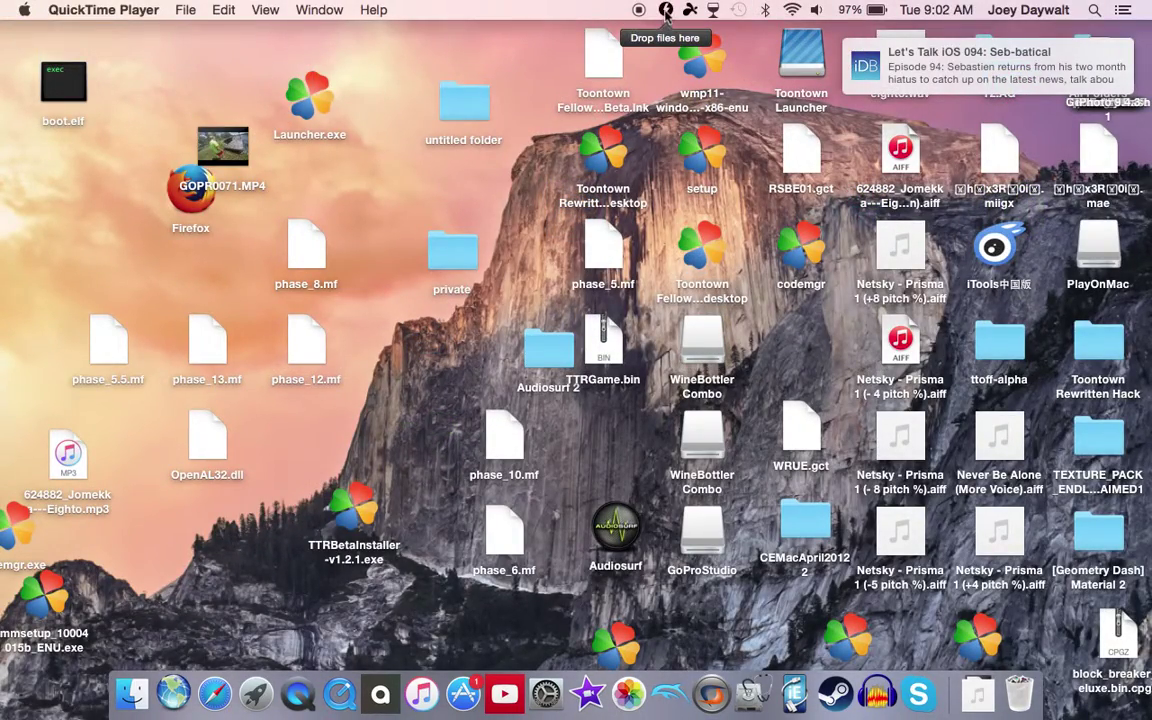
{"action": "left_click", "coordinate": [665, 9]}
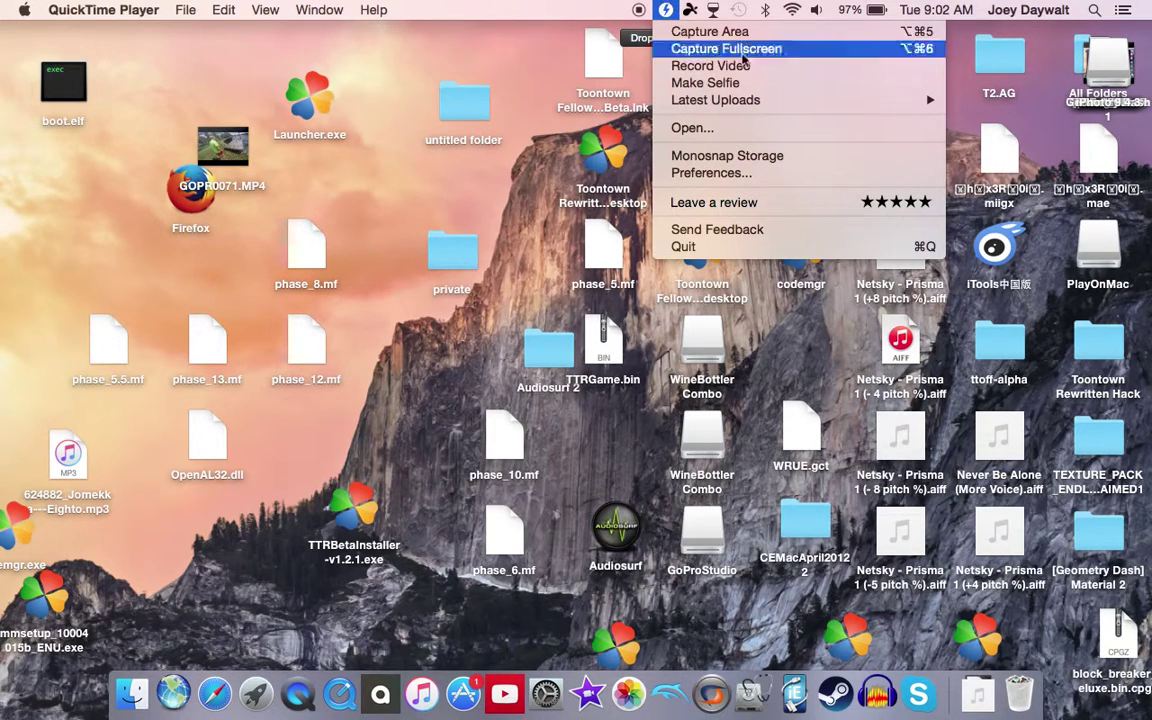
{"action": "left_click", "coordinate": [793, 68]}
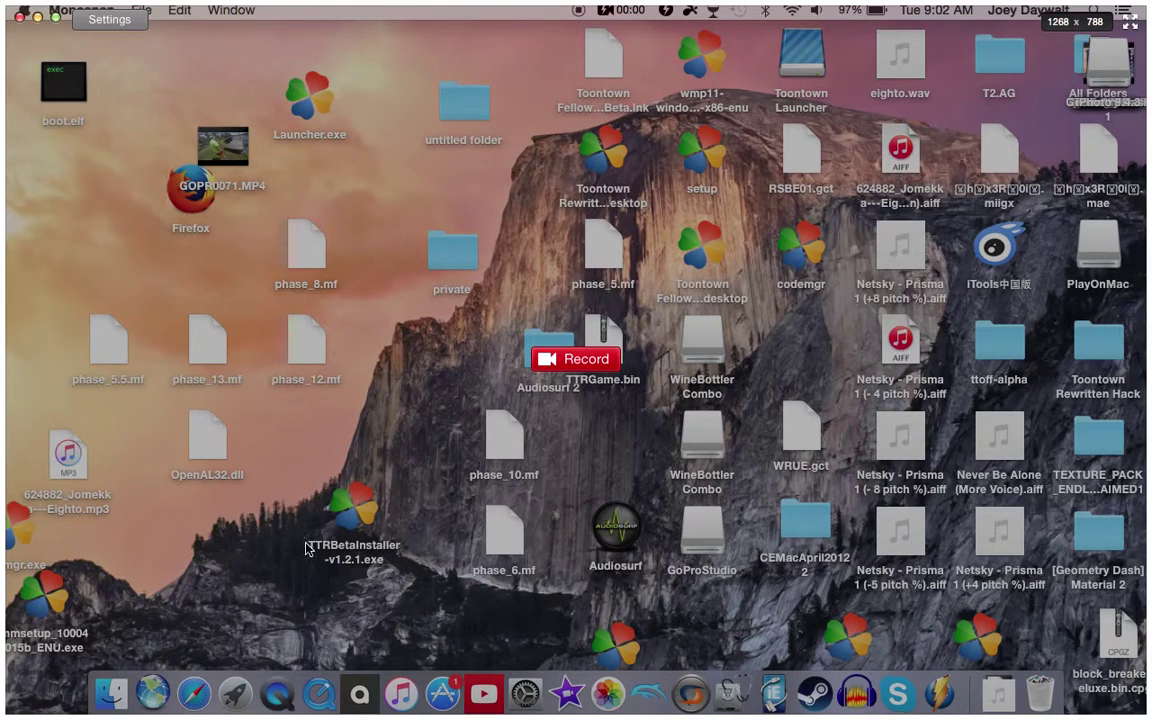
In Monosnap's recording settings, use FaceTime HD Camera as webcam and Built-in Input as audio.
{"action": "left_click", "coordinate": [127, 24]}
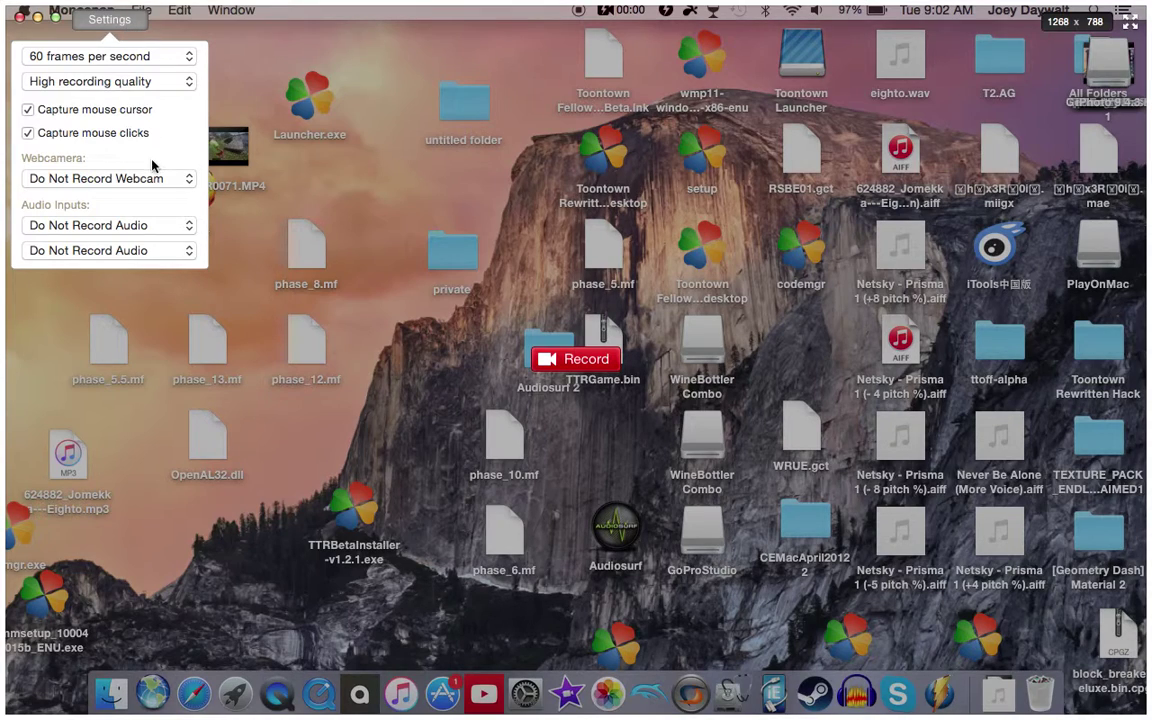
{"action": "left_click", "coordinate": [138, 24]}
{"action": "left_click", "coordinate": [138, 24]}
{"action": "left_click", "coordinate": [167, 186]}
{"action": "left_click", "coordinate": [167, 183]}
{"action": "left_click", "coordinate": [170, 180]}
{"action": "left_click", "coordinate": [173, 195]}
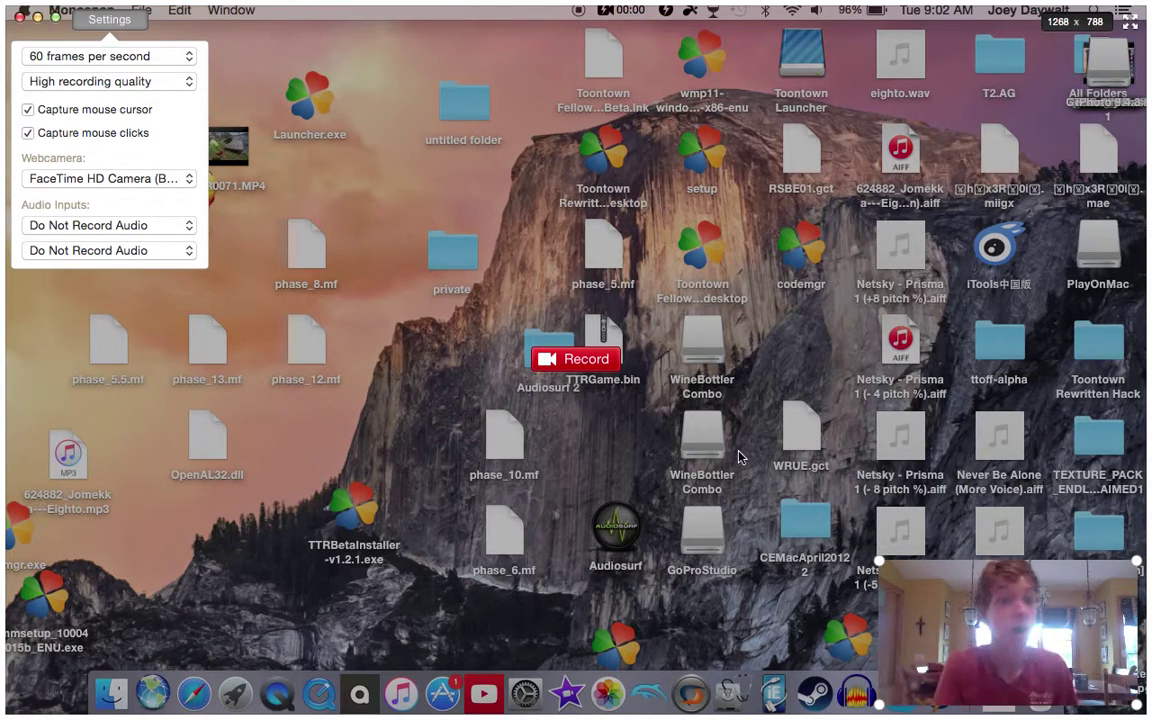
{"action": "left_click", "coordinate": [140, 227]}
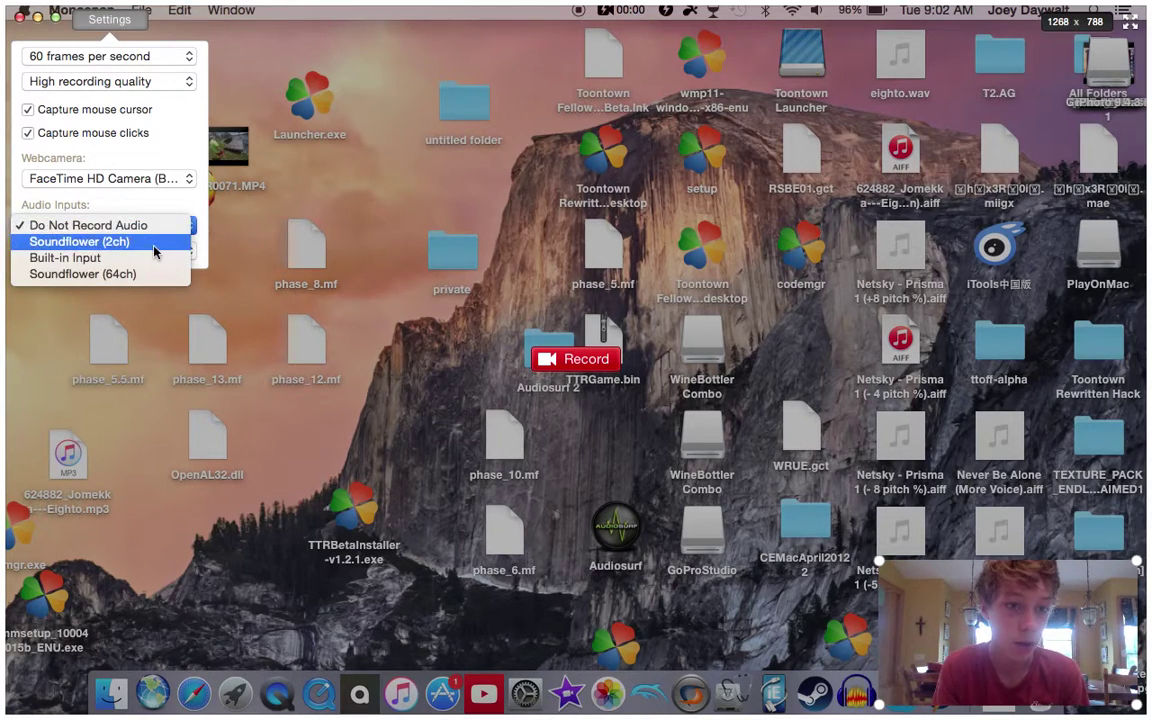
{"action": "left_click", "coordinate": [148, 258]}
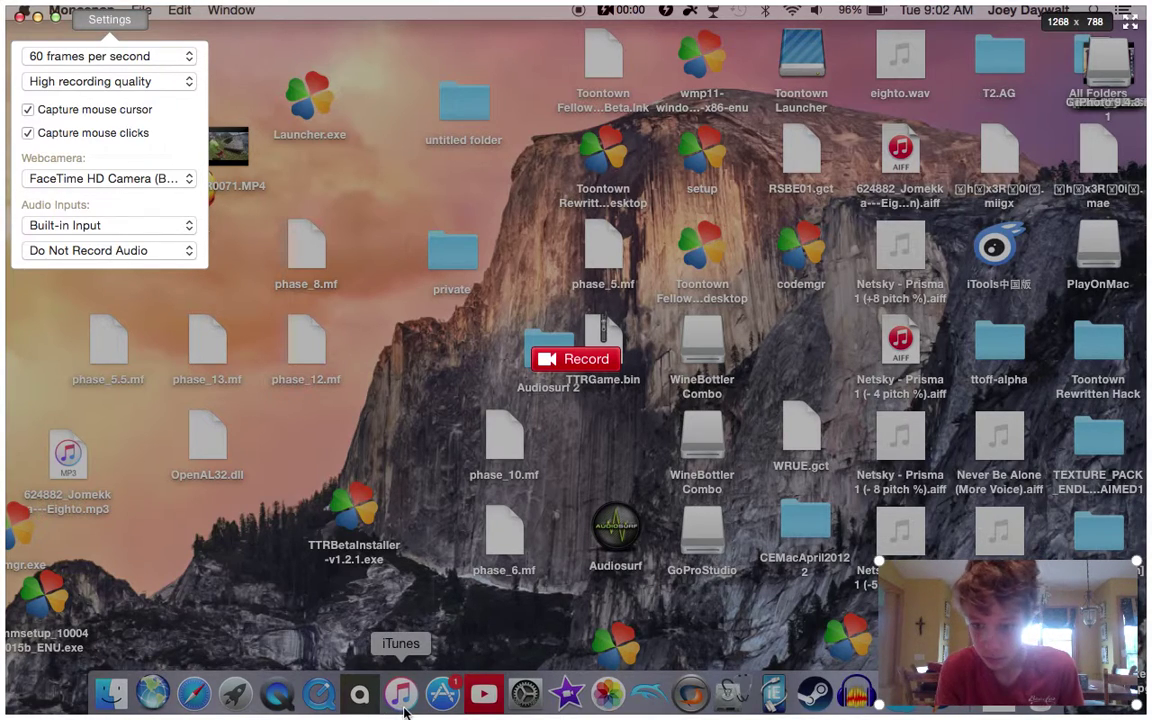
{"action": "left_click", "coordinate": [520, 700]}
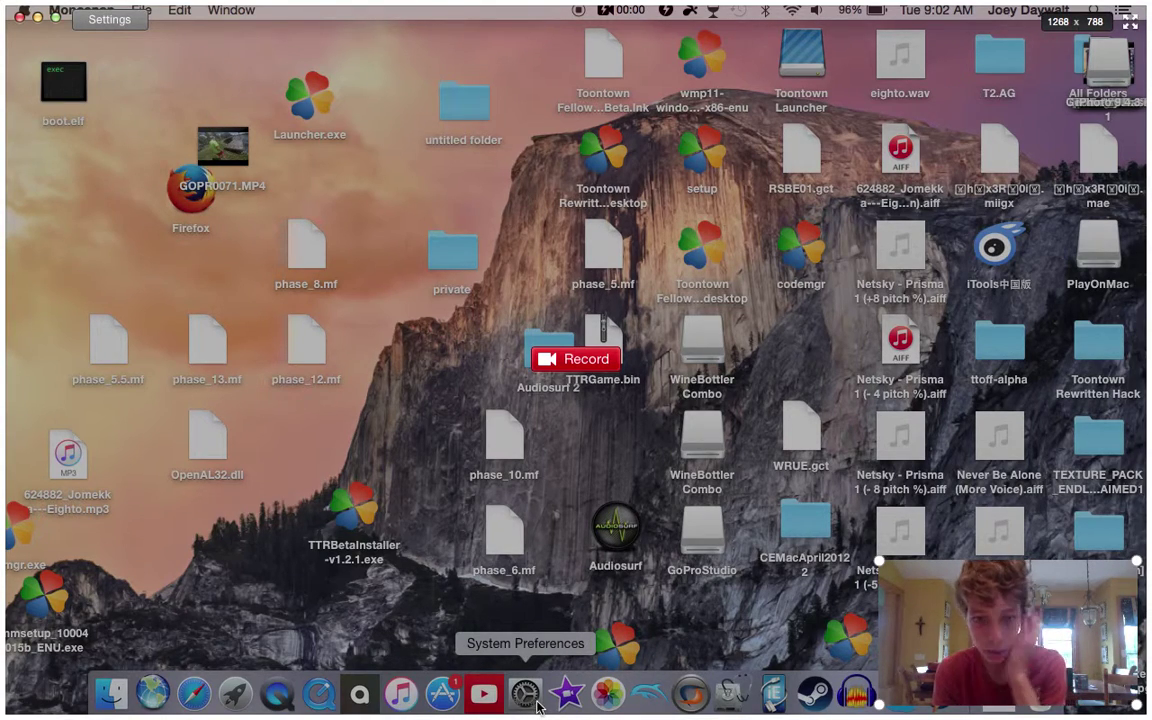
Route the Mac's sound output to Soundflower (2ch) in System Preferences > Sound.
{"action": "left_click", "coordinate": [524, 690]}
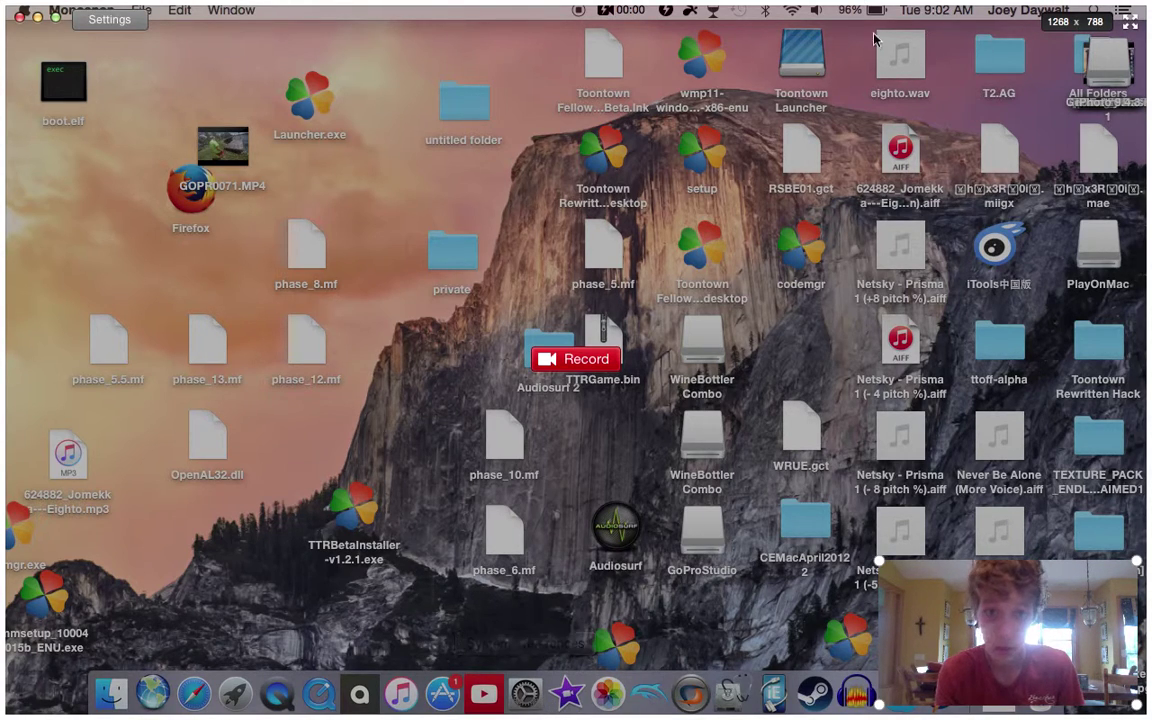
{"action": "left_click", "coordinate": [38, 20]}
{"action": "left_click", "coordinate": [504, 690]}
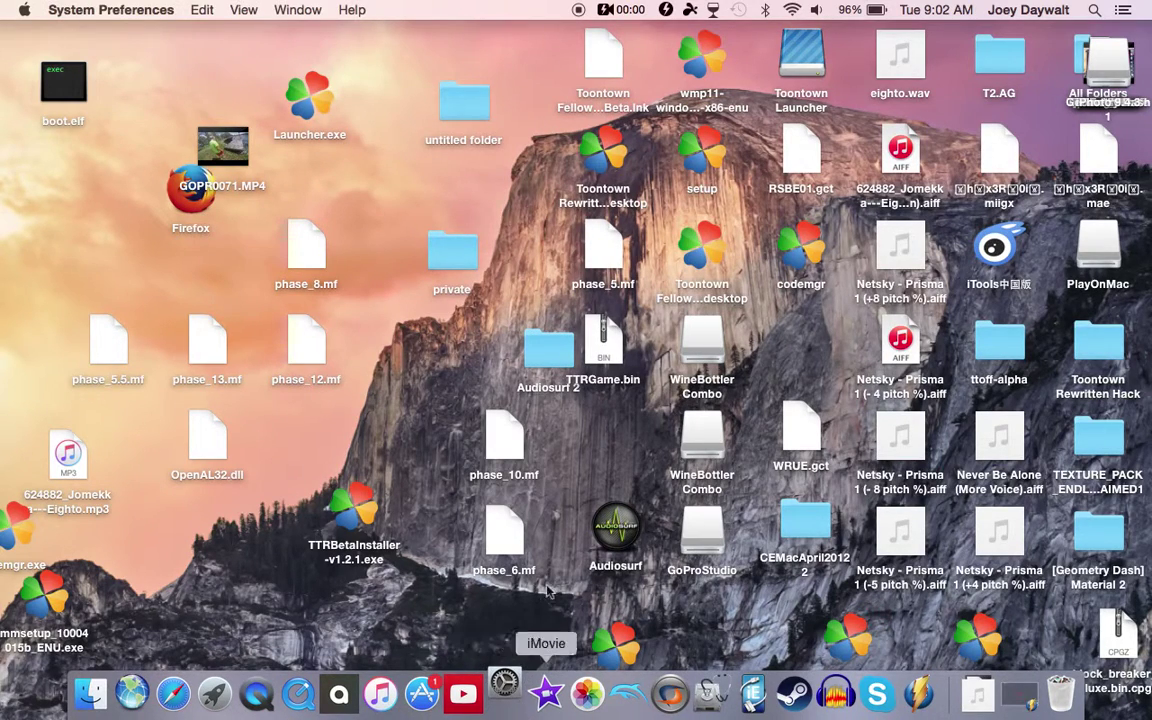
{"action": "left_click", "coordinate": [708, 295]}
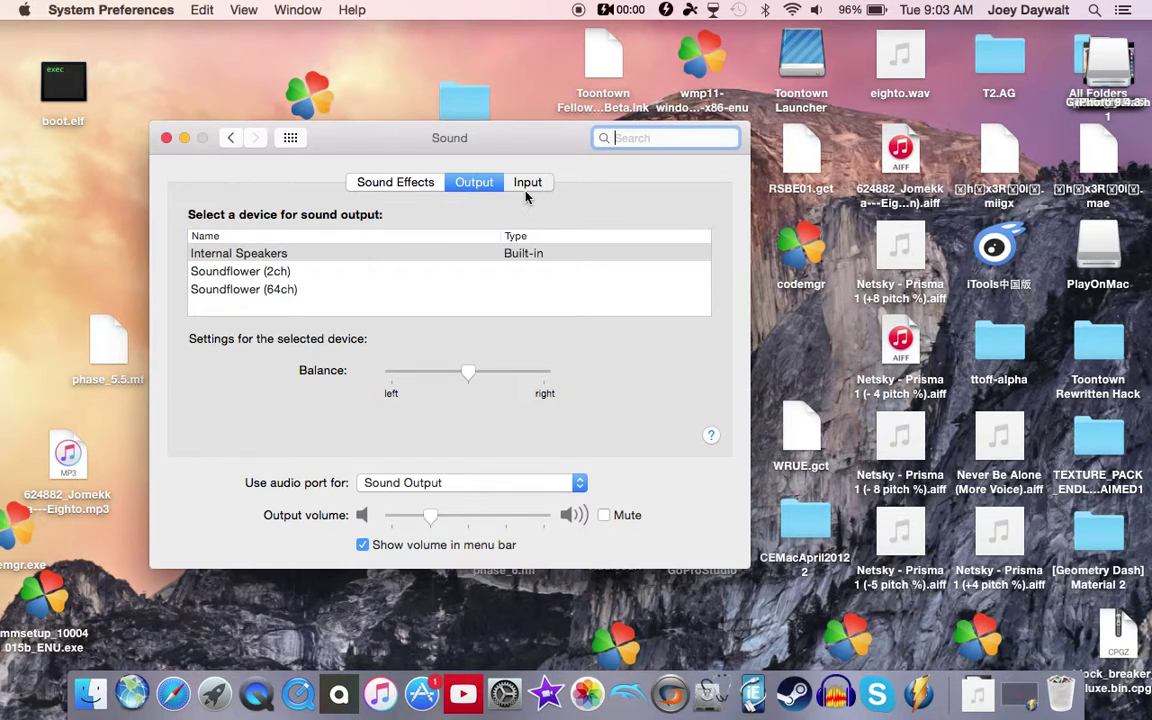
{"action": "left_click", "coordinate": [527, 183]}
{"action": "left_click", "coordinate": [476, 183]}
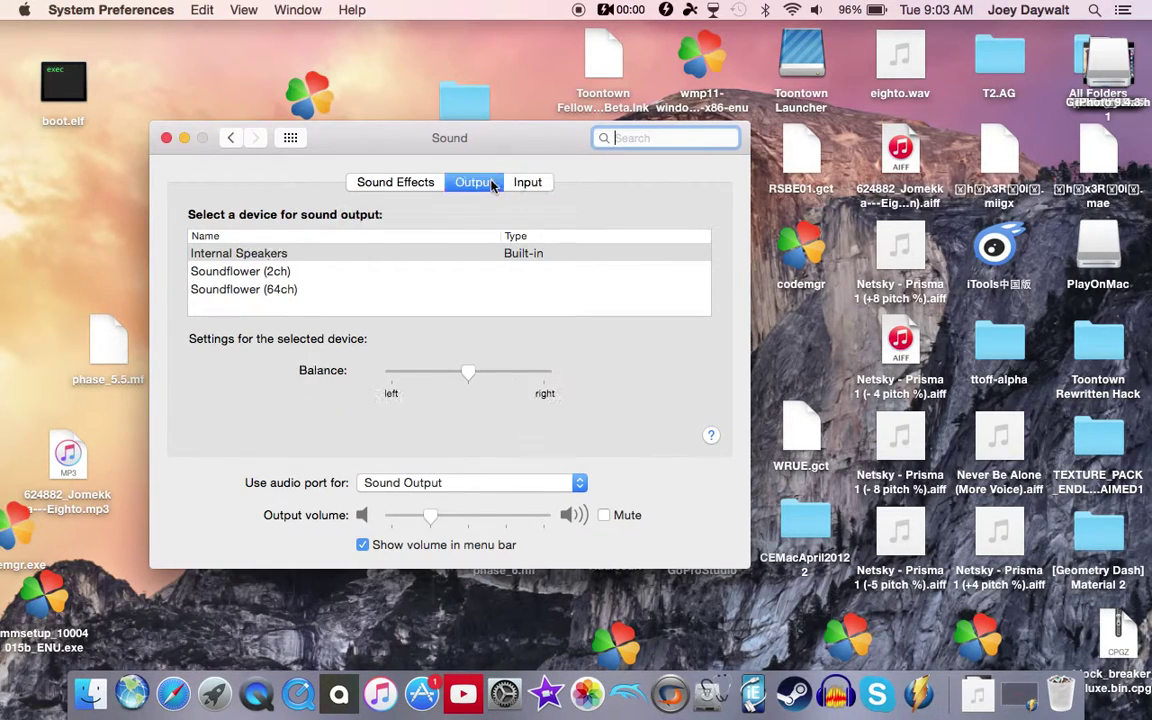
{"action": "left_click", "coordinate": [345, 271]}
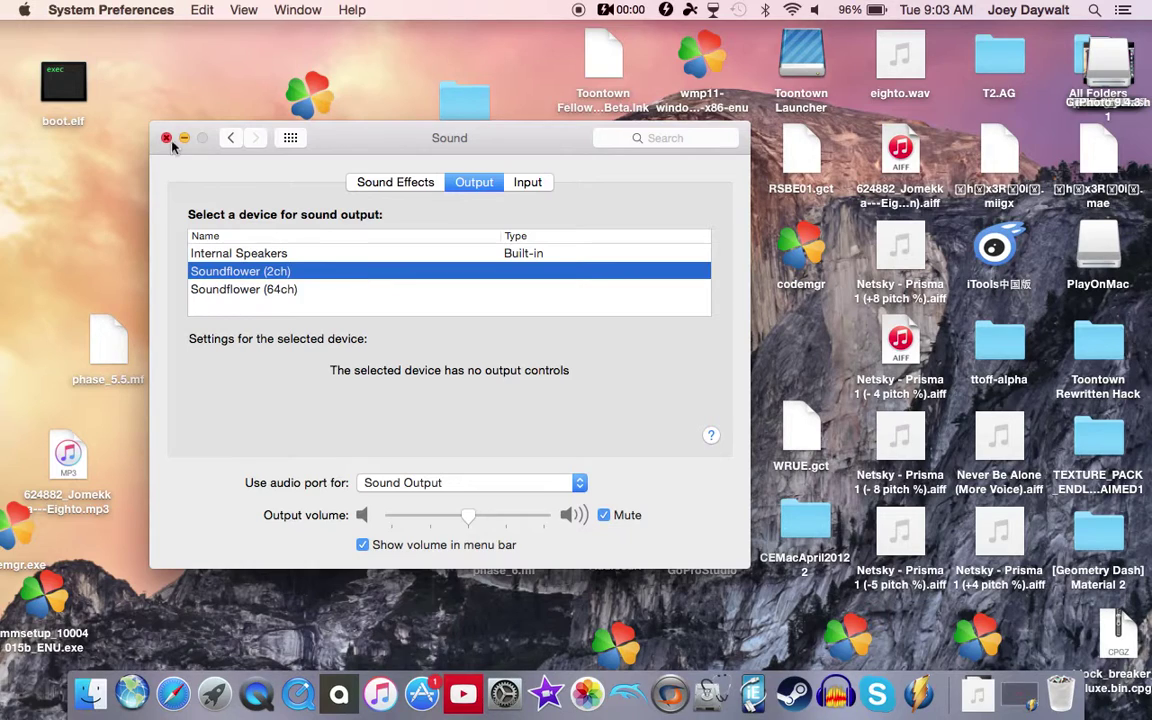
{"action": "left_click", "coordinate": [531, 187]}
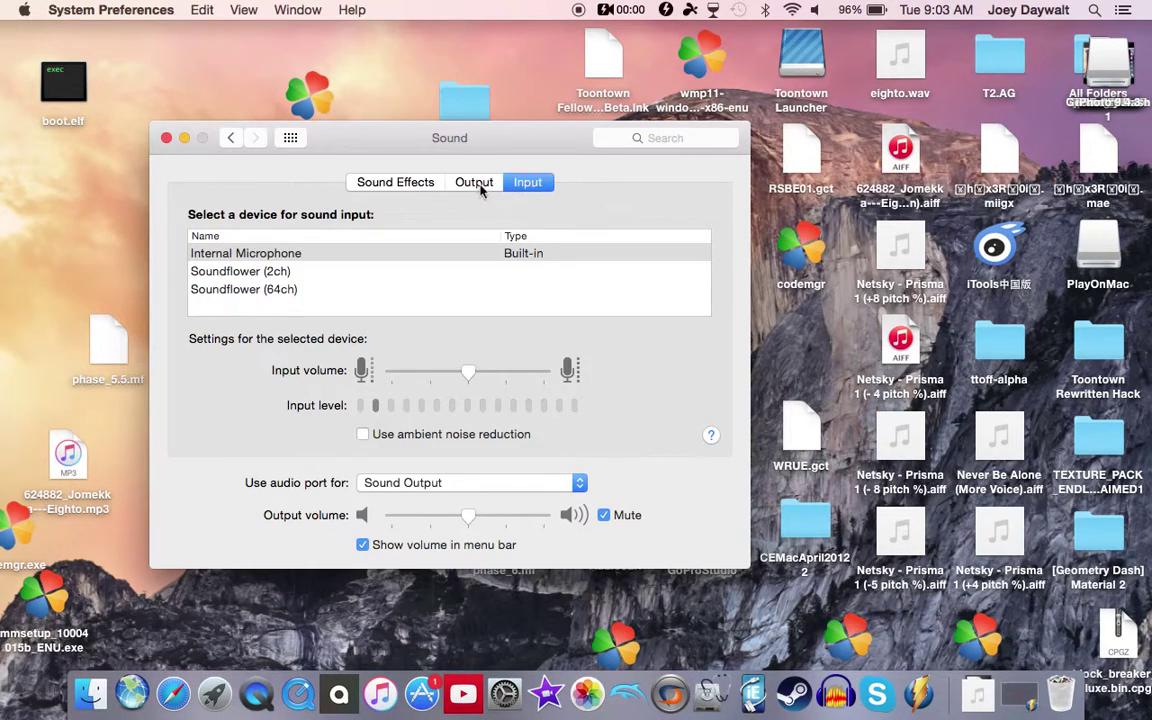
{"action": "left_click", "coordinate": [167, 138]}
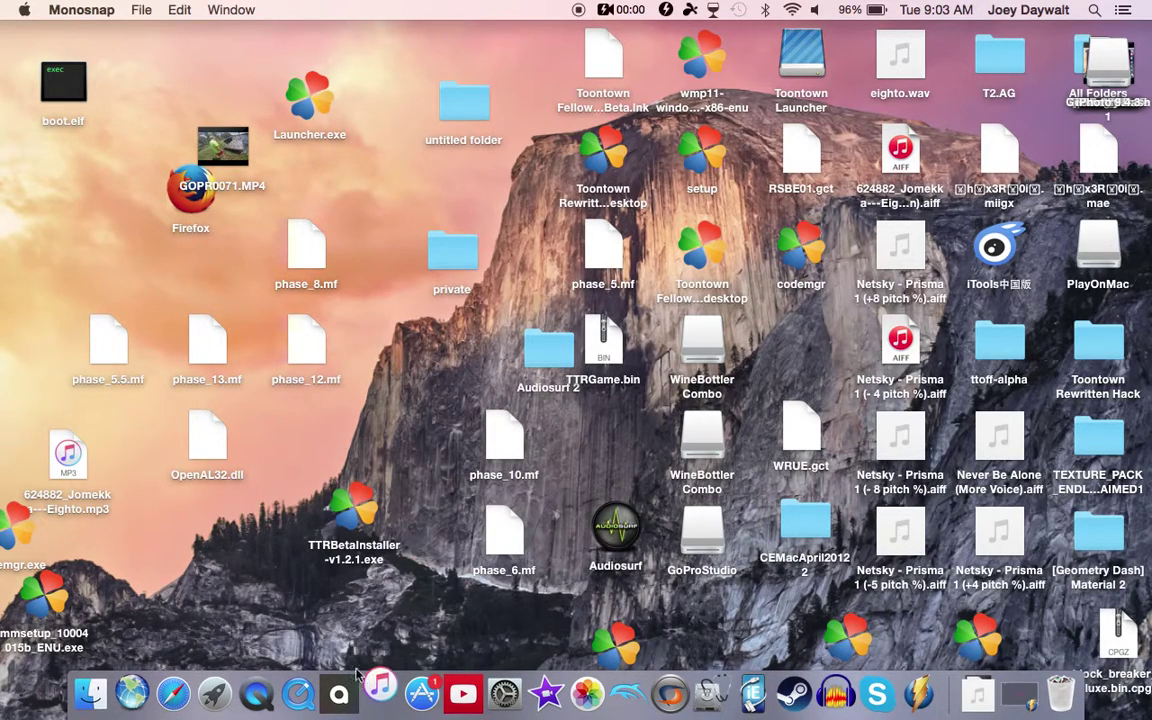
{"action": "left_click", "coordinate": [1018, 693]}
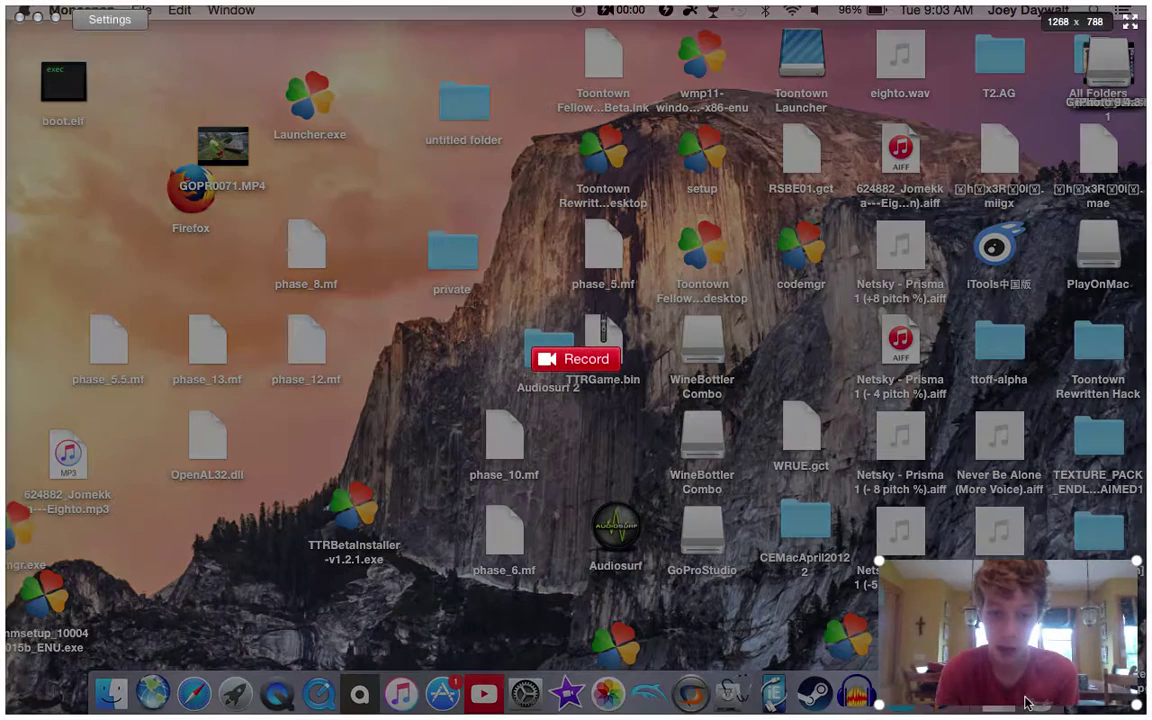
Set Monosnap's recording audio source to Soundflower (2ch).
{"action": "left_click", "coordinate": [109, 19]}
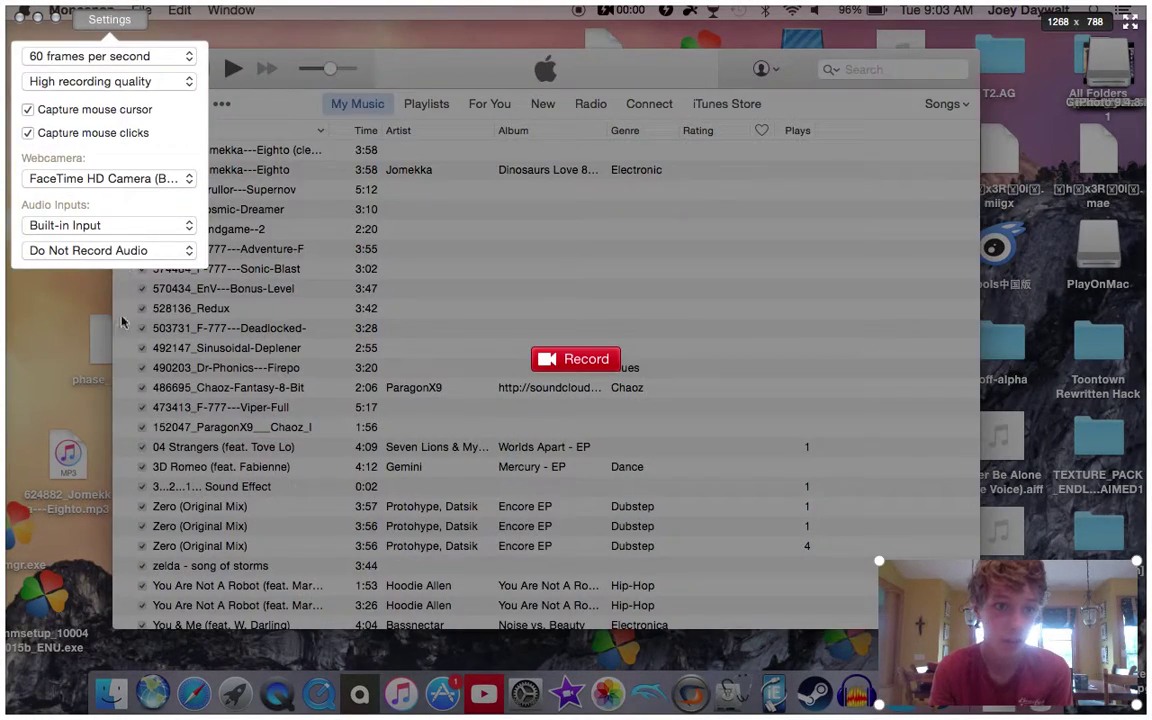
{"action": "left_click", "coordinate": [112, 252]}
{"action": "left_click", "coordinate": [90, 263]}
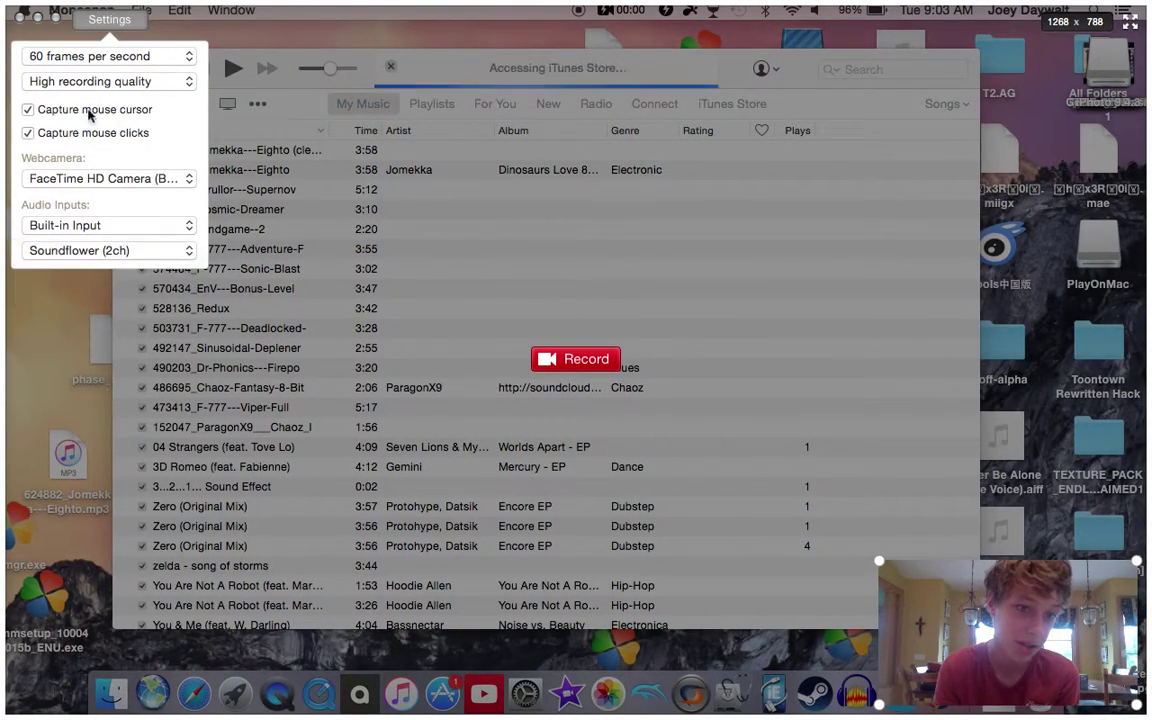
{"action": "left_click", "coordinate": [37, 20]}
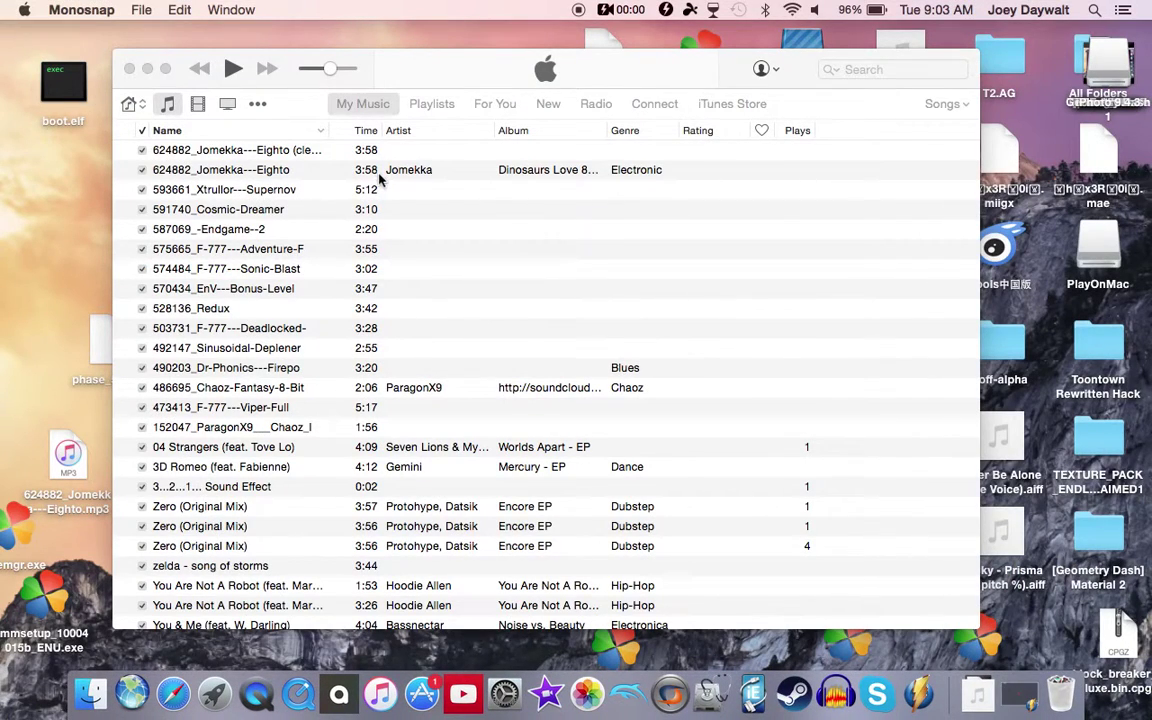
Play 624882_Jomekka---Eighto in iTunes and raise its playback volume.
{"action": "double_click", "coordinate": [380, 170]}
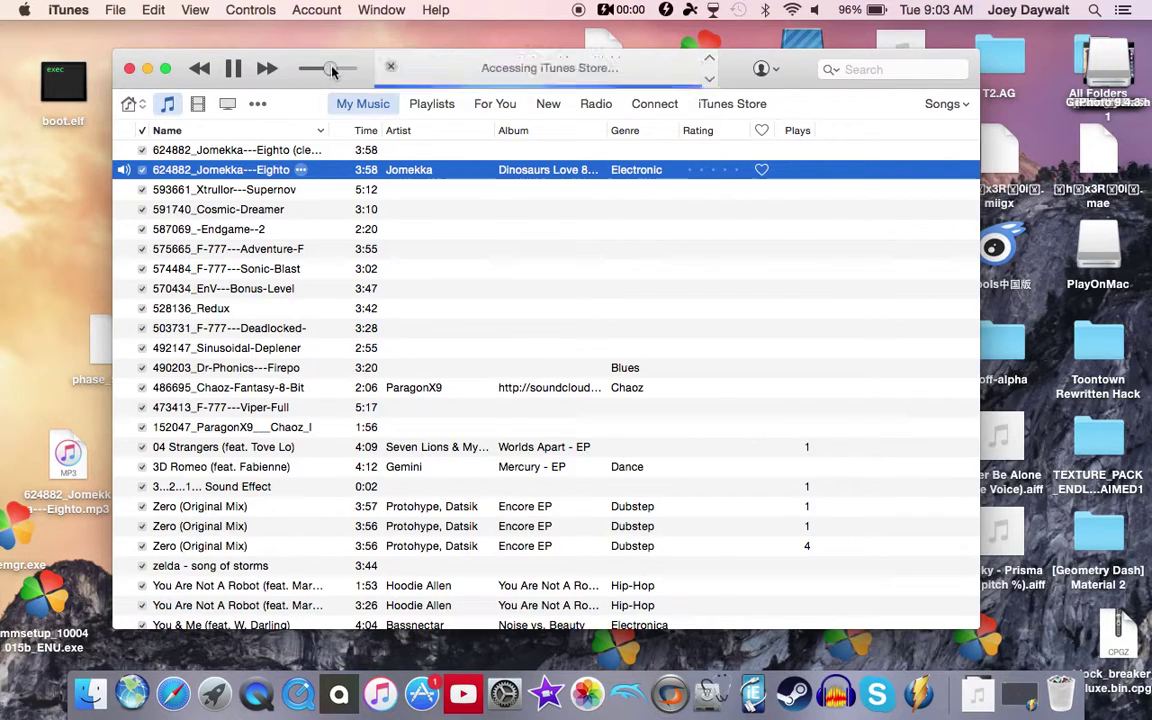
{"action": "left_click_drag", "start_coordinate": [330, 68], "coordinate": [353, 68]}
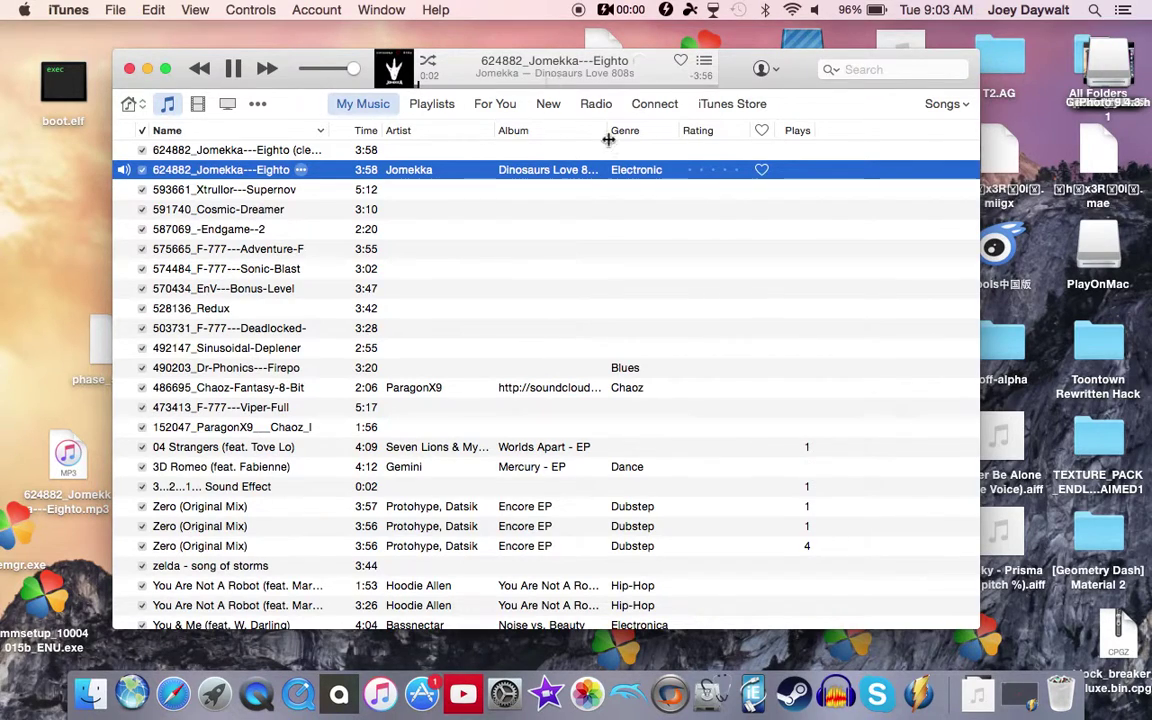
{"action": "left_click", "coordinate": [1020, 688]}
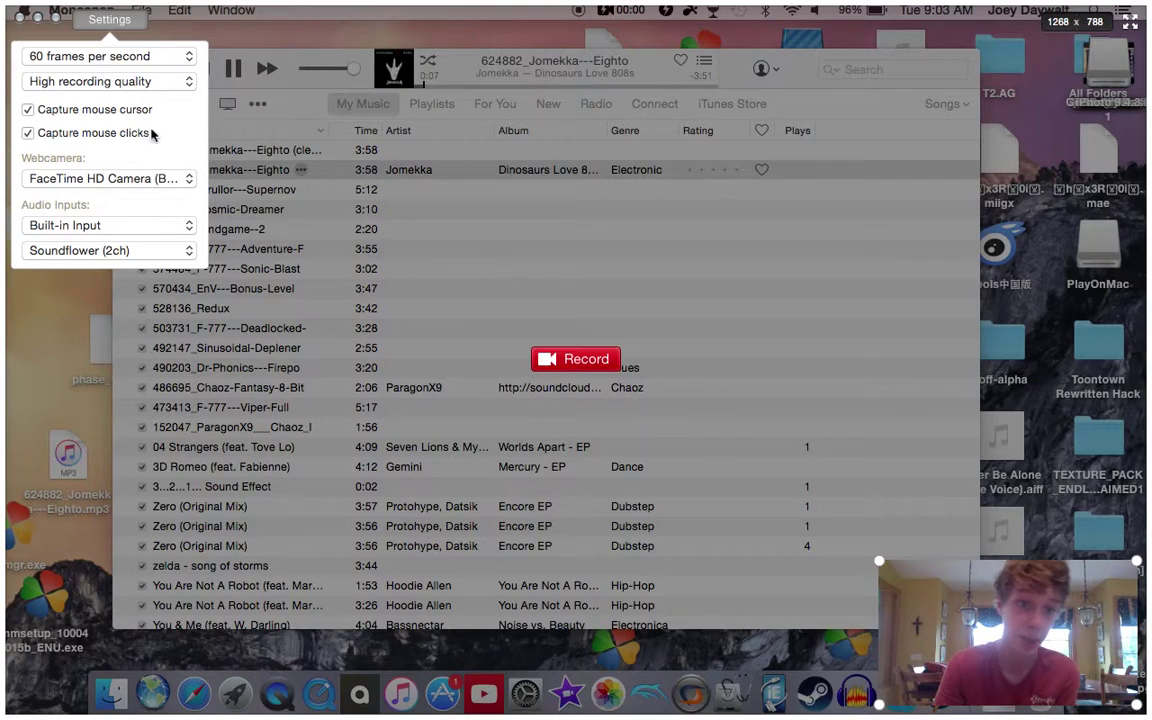
Keep High quality and 60 fps, then record about 15 seconds of the screen with the song playing.
{"action": "left_click", "coordinate": [150, 88]}
{"action": "left_click", "coordinate": [150, 87]}
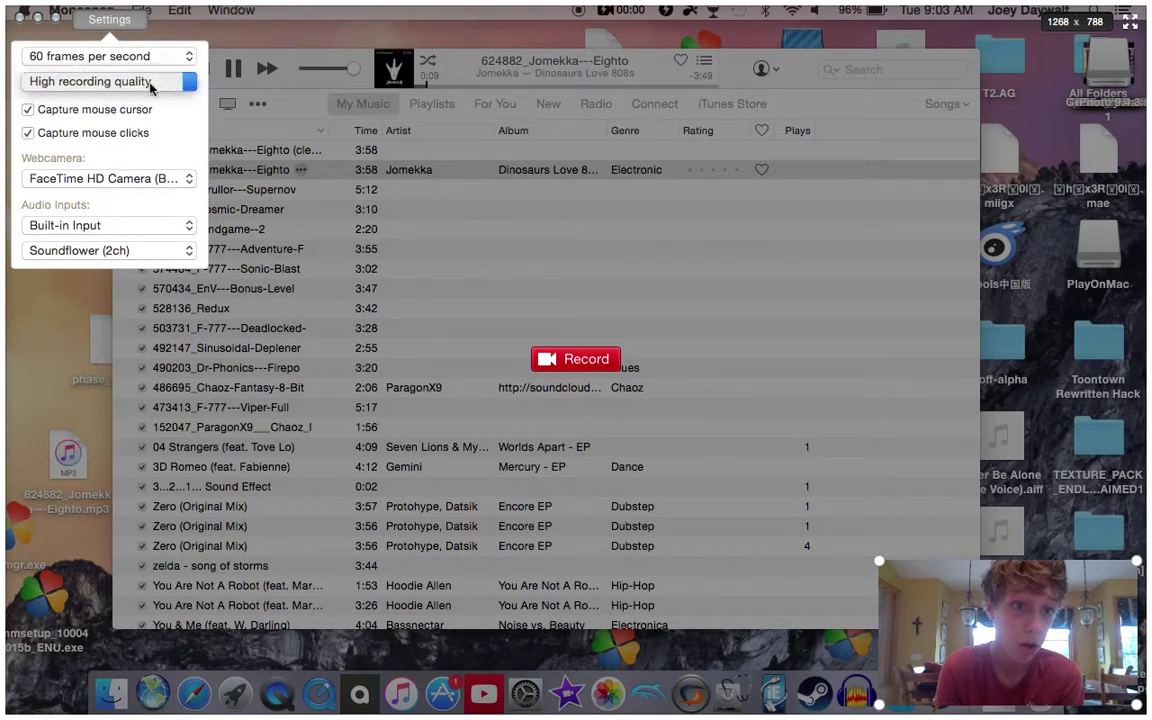
{"action": "left_click", "coordinate": [173, 57]}
{"action": "left_click", "coordinate": [135, 141]}
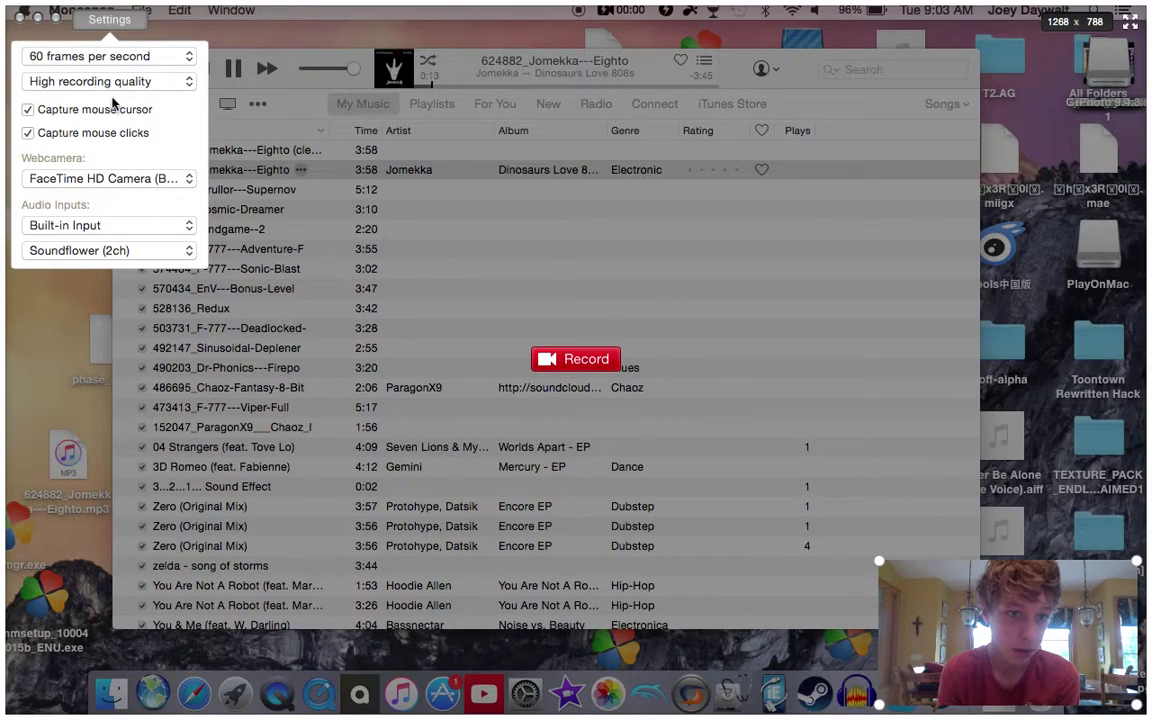
{"action": "left_click", "coordinate": [118, 19]}
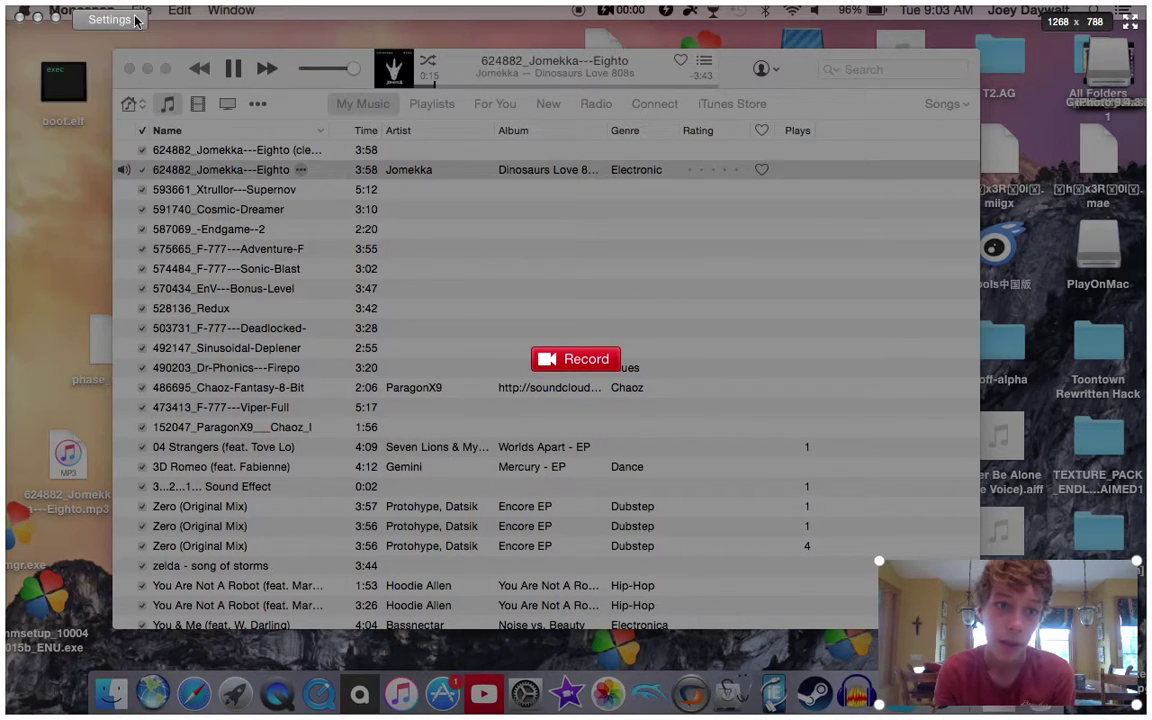
{"action": "left_click", "coordinate": [574, 363]}
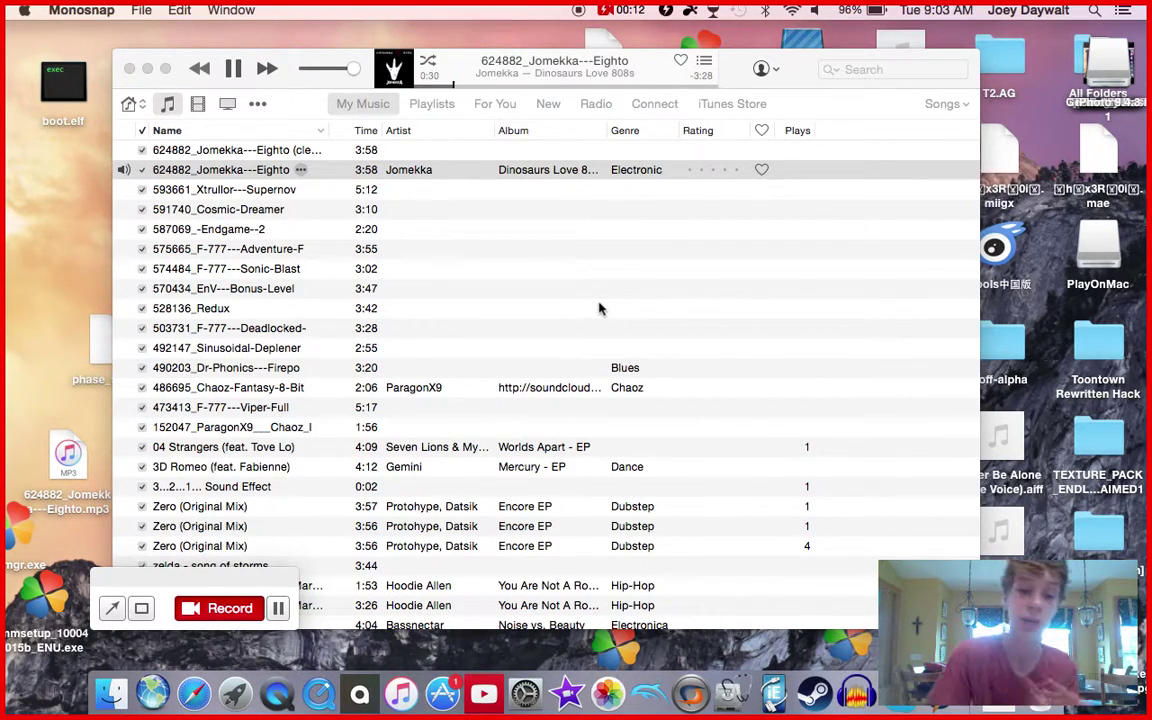
{"action": "left_click", "coordinate": [215, 609]}
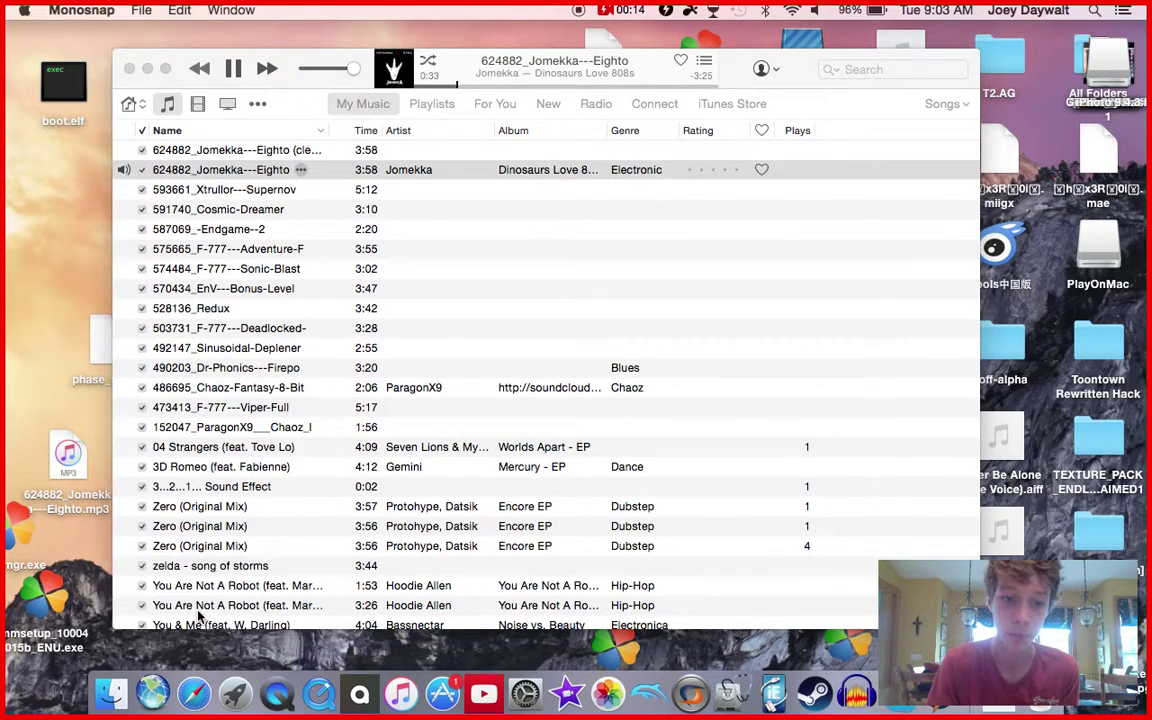
Switch sound output back to Internal Speakers and pause the iTunes song.
{"action": "left_click", "coordinate": [525, 693]}
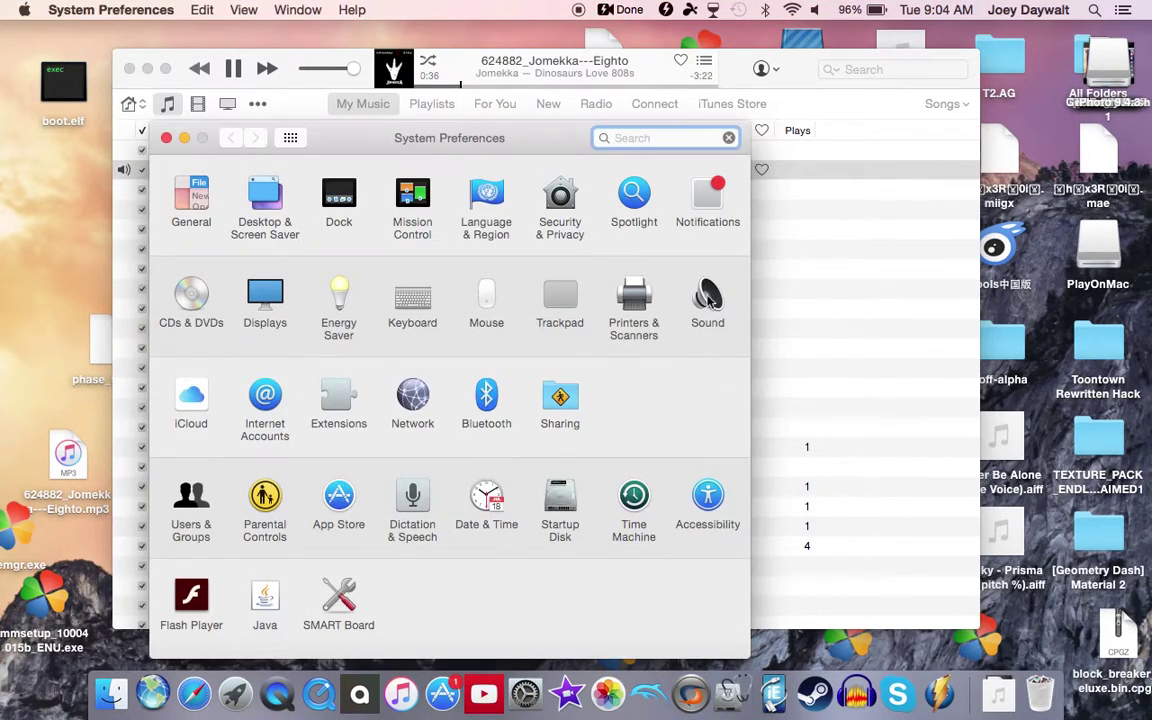
{"action": "left_click", "coordinate": [706, 275]}
{"action": "left_click", "coordinate": [476, 183]}
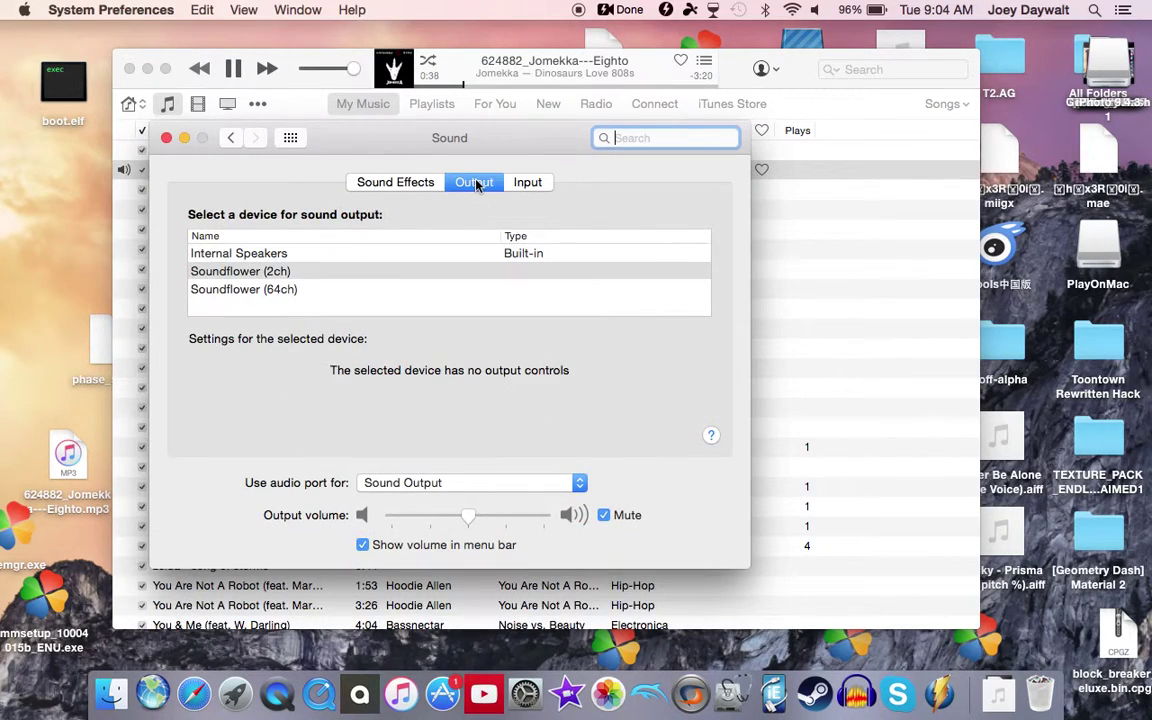
{"action": "left_click", "coordinate": [483, 253]}
{"action": "left_click", "coordinate": [168, 148]}
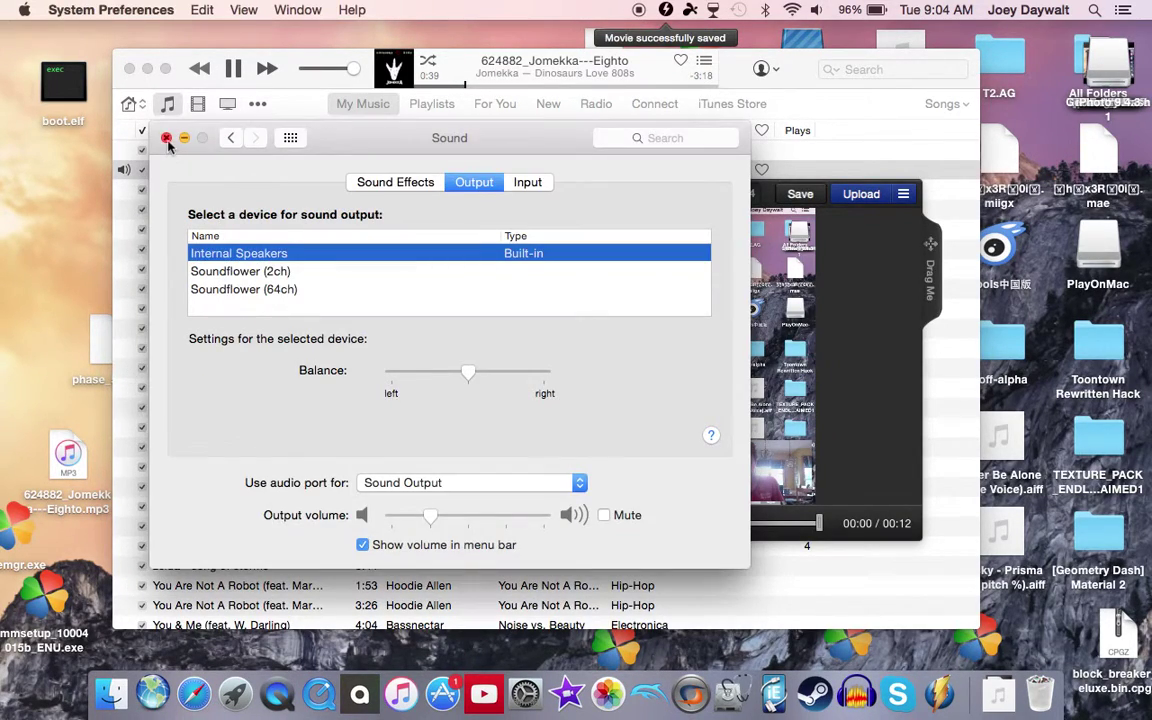
{"action": "left_click", "coordinate": [166, 138]}
{"action": "left_click", "coordinate": [232, 69]}
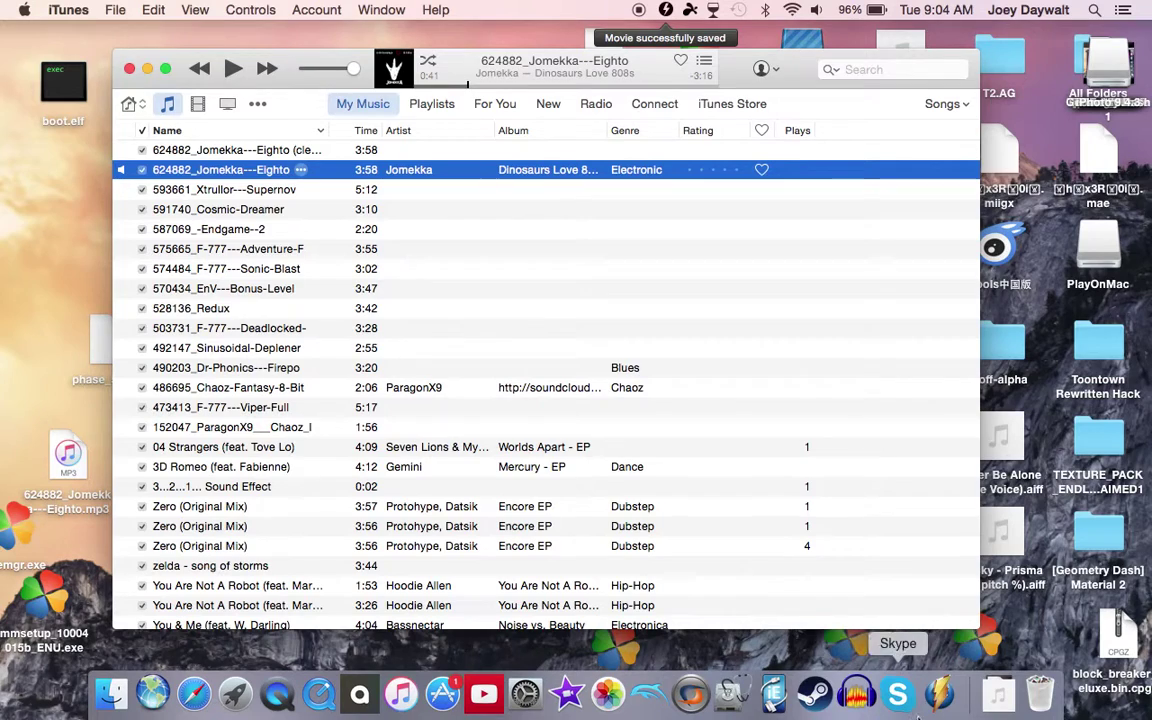
Play back the 12-second screencast in Monosnap's preview, skipping ahead, then close the preview.
{"action": "left_click", "coordinate": [940, 693]}
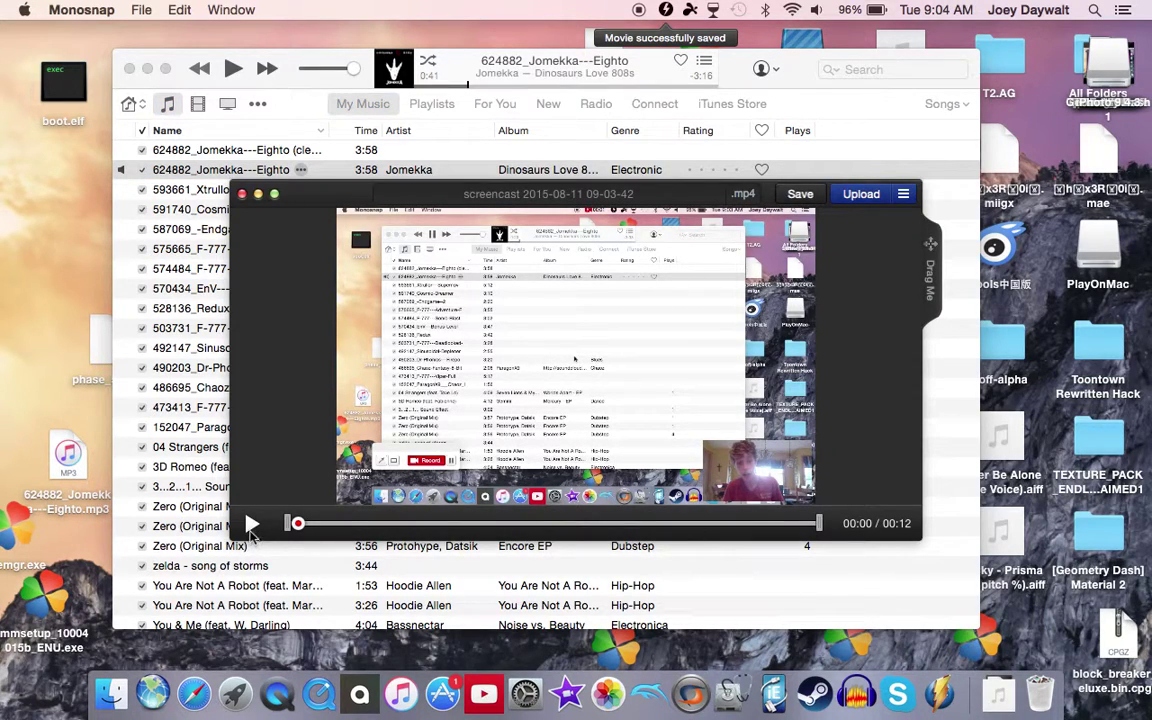
{"action": "left_click", "coordinate": [250, 524]}
{"action": "key", "text": "XF86AudioRaiseVolume"}
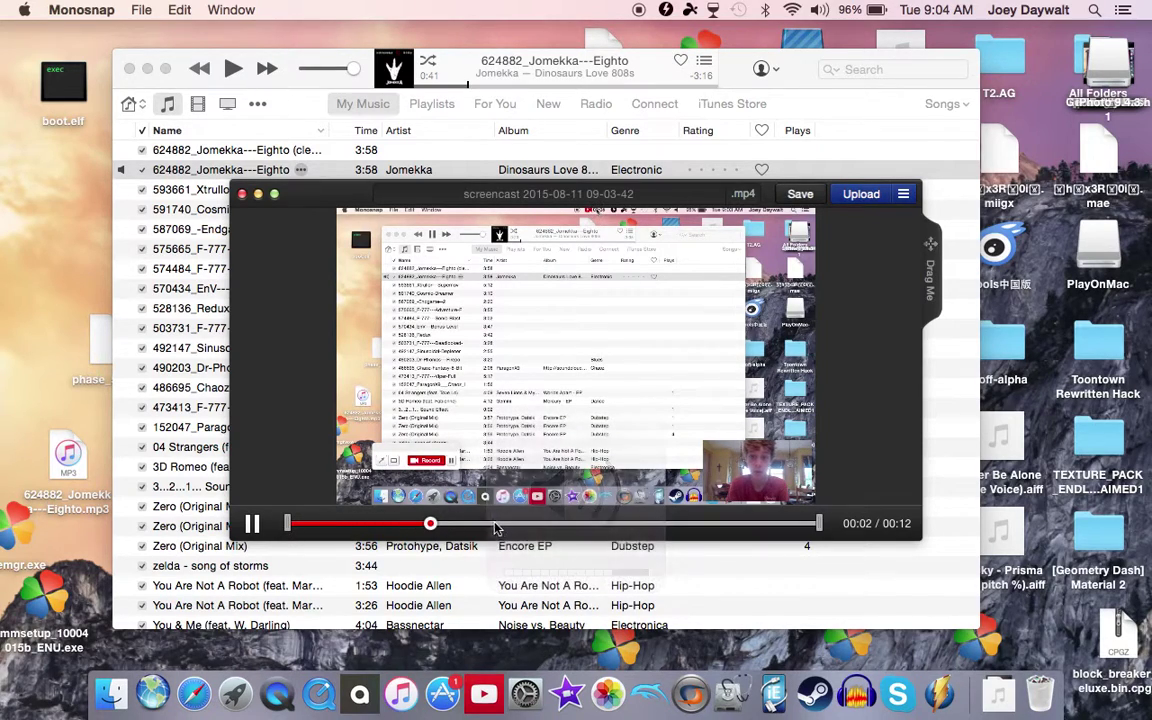
{"action": "left_click", "coordinate": [570, 524]}
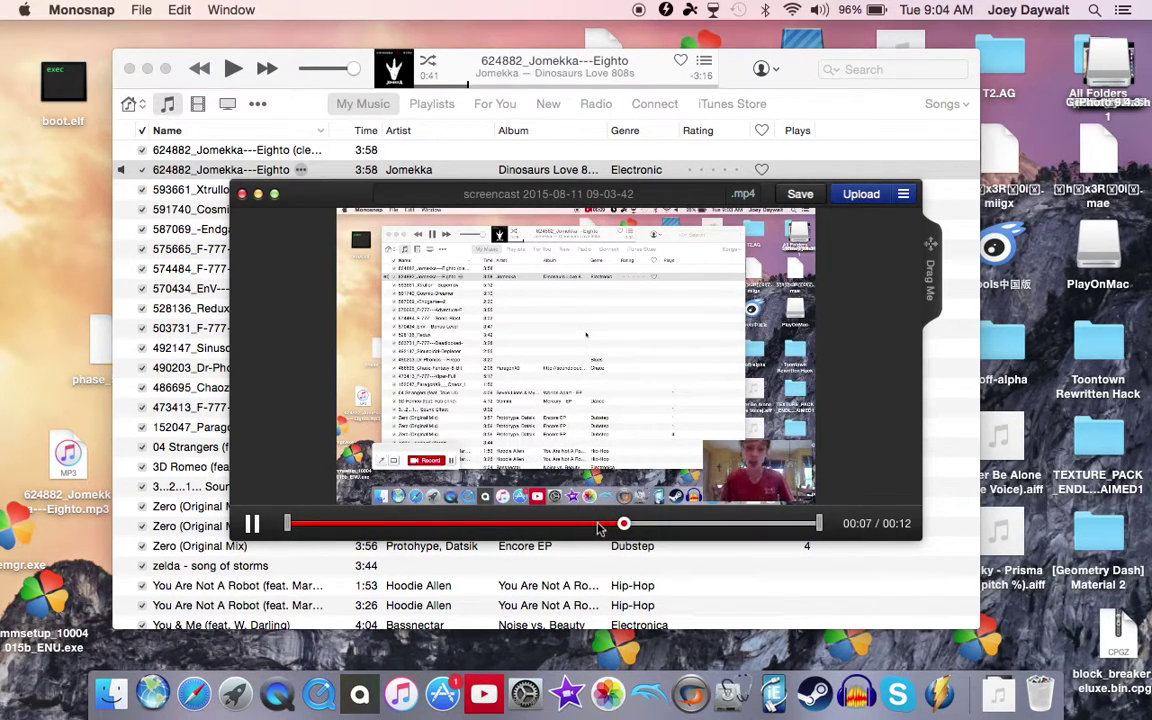
{"action": "left_click", "coordinate": [243, 195]}
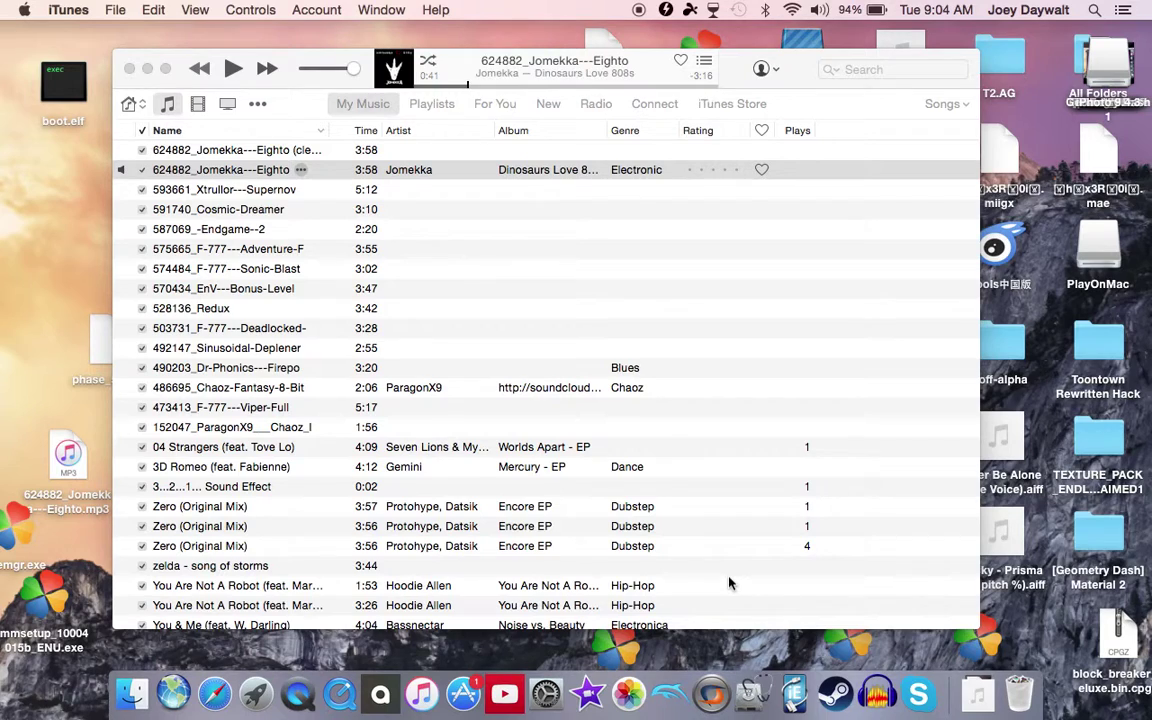
Lower the system volume to about half with the volume-down key.
{"action": "key", "text": "XF86AudioLowerVolume"}
{"action": "key", "text": "XF86AudioLowerVolume"}
{"action": "key", "text": "XF86AudioLowerVolume"}
{"action": "key", "text": "XF86AudioLowerVolume"}
{"action": "key", "text": "XF86AudioLowerVolume"}
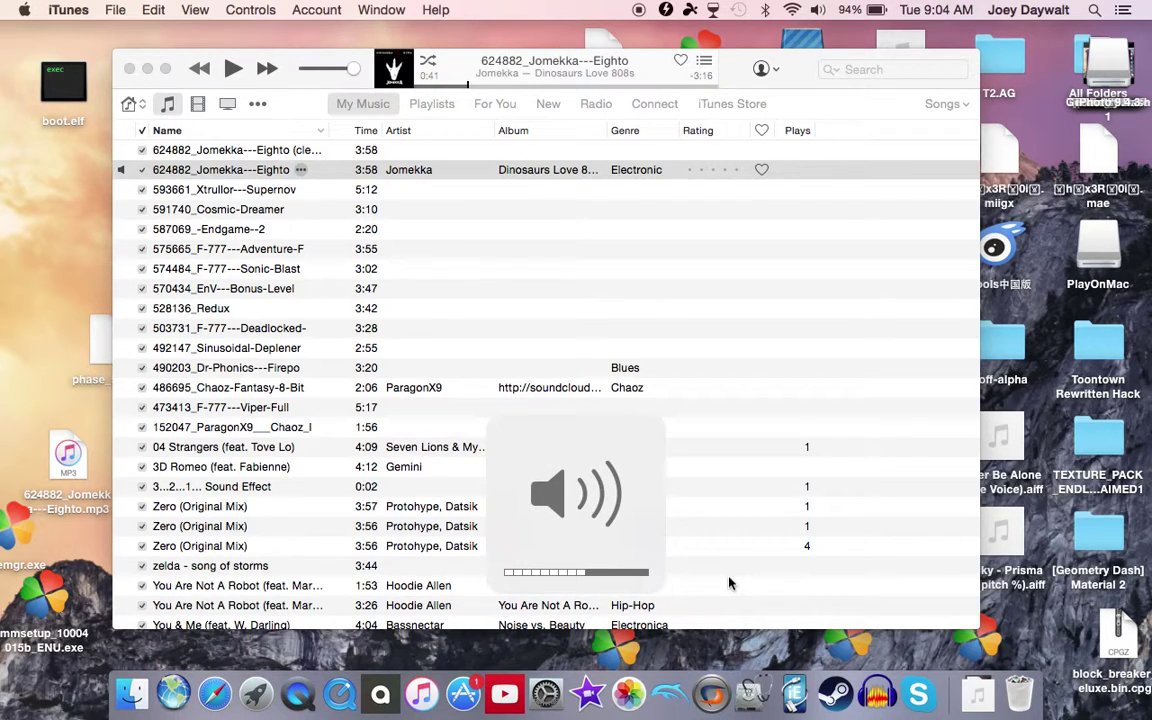